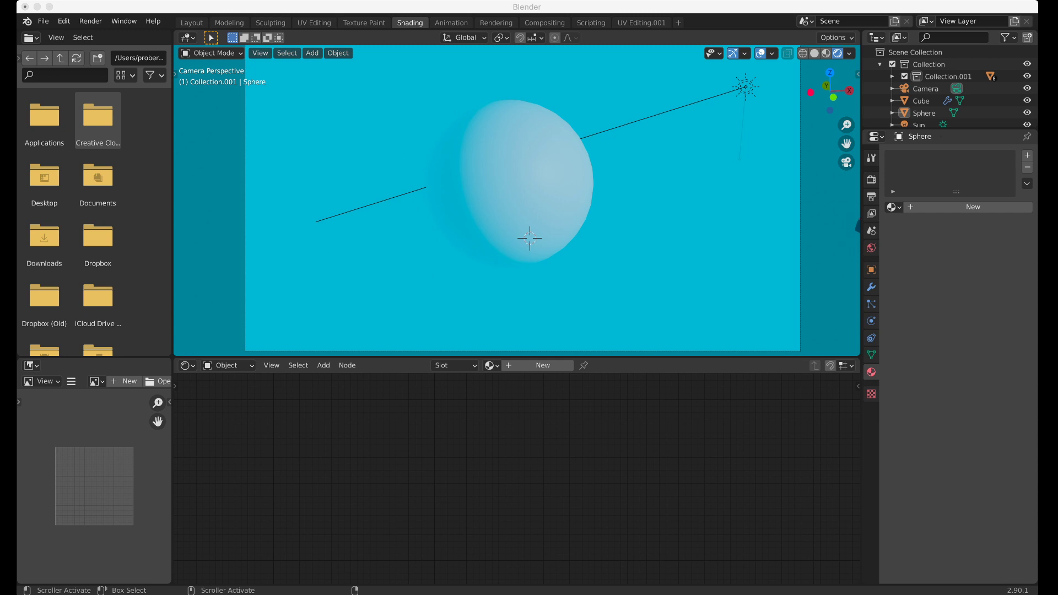
Select the sphere and create a new material for it
left_click(525, 197)
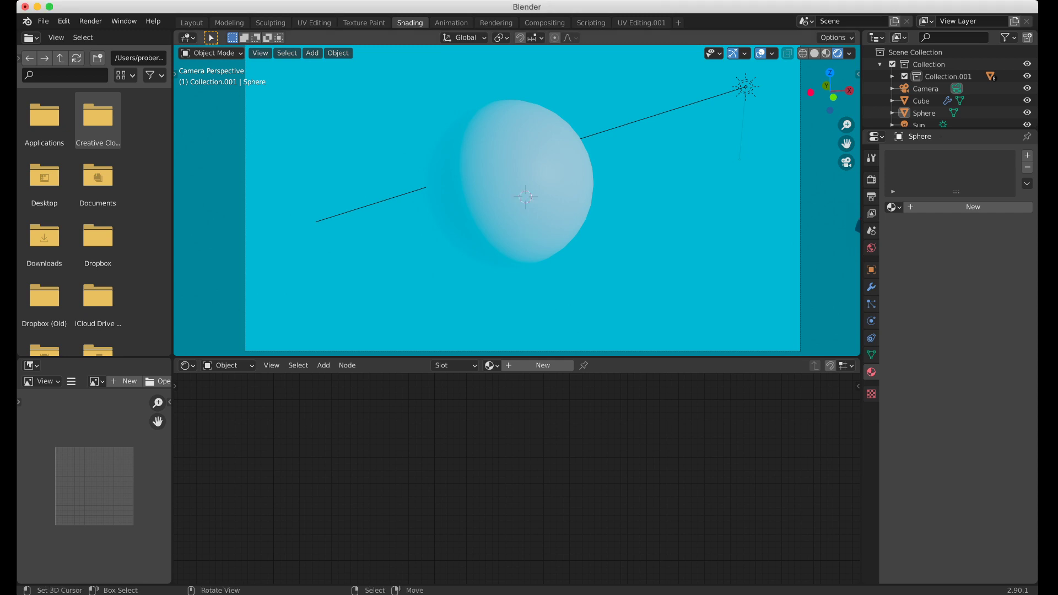
right_click(525, 197)
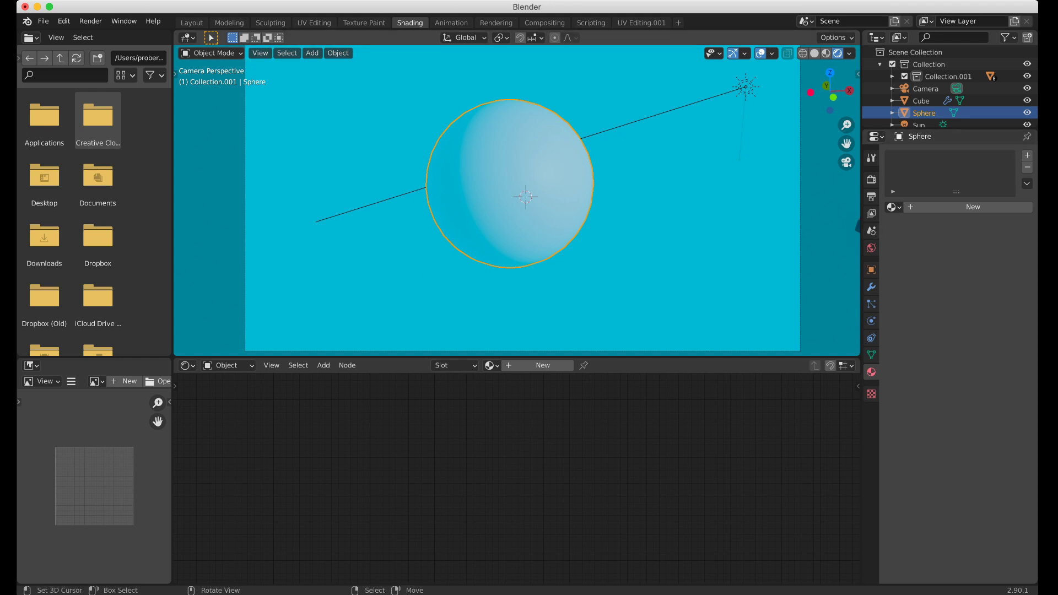
left_click(872, 179)
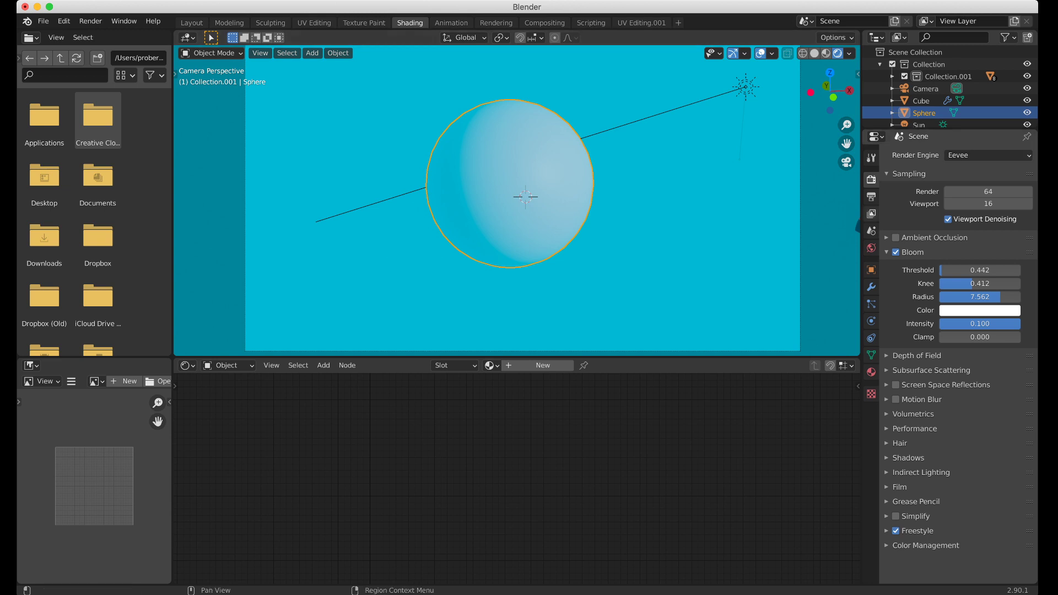
left_click(871, 372)
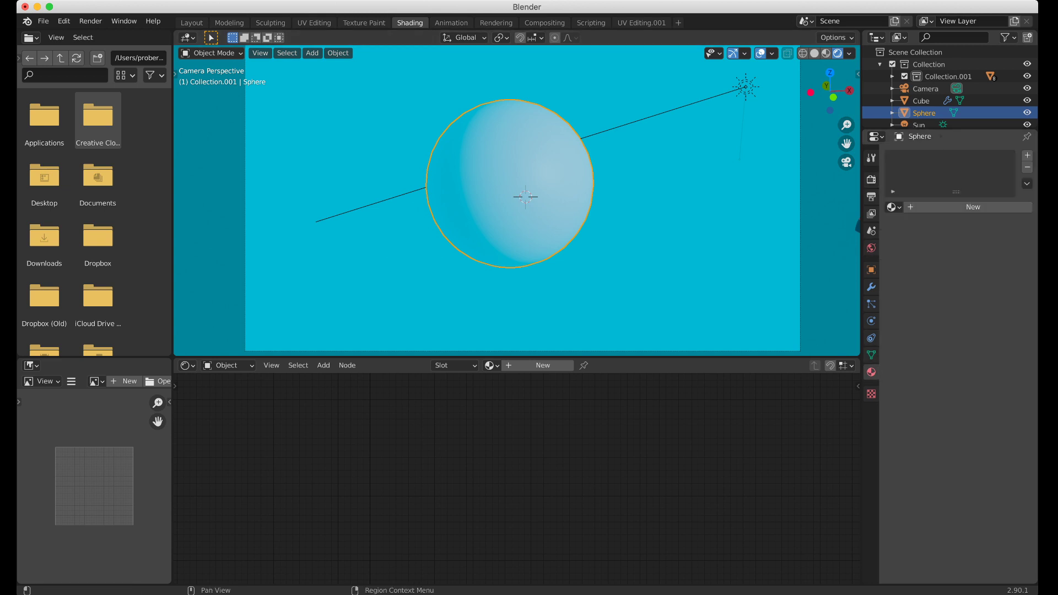
left_click(974, 206)
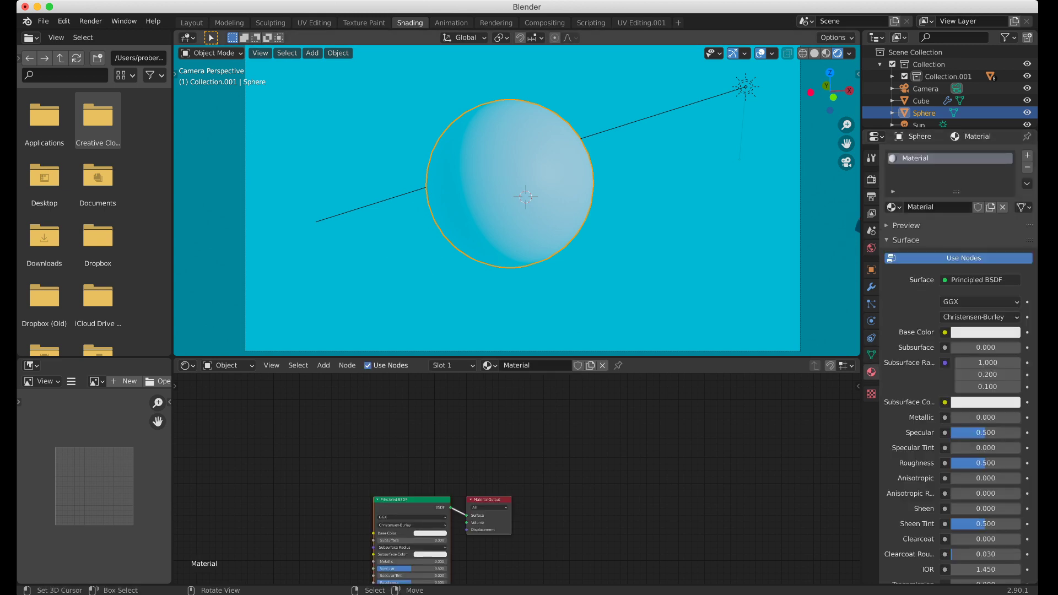
Enlarge the node editor and delete the Principled BSDF node from the sphere's material
left_click_drag(518, 357, 518, 239)
scroll(518, 419, "up", 1)
scroll(518, 420, "up", 4)
middle_click_drag(518, 420, 722, 266)
key("alt+a")
left_click(566, 297)
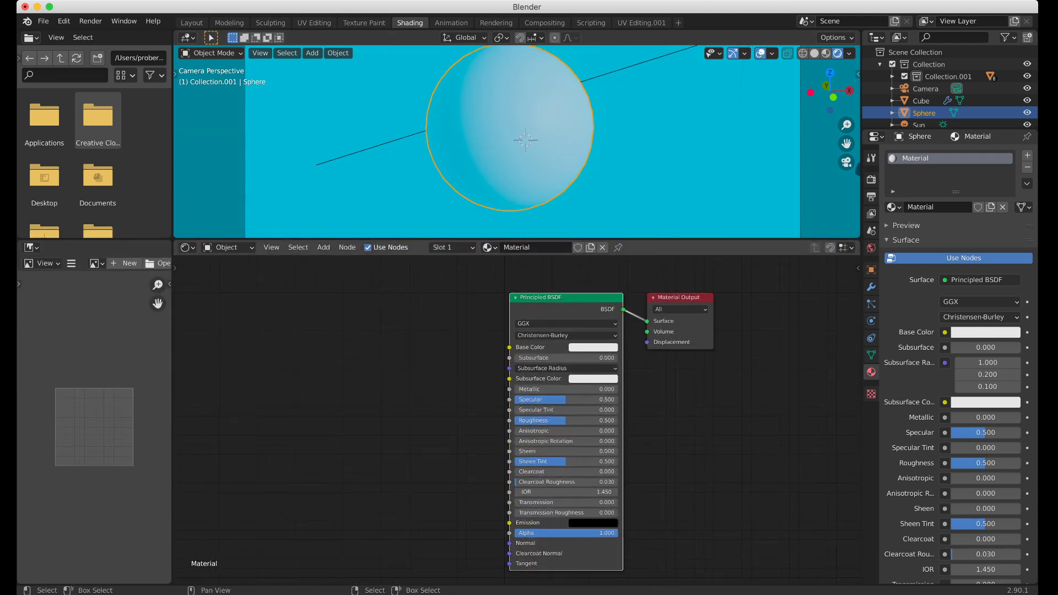
key("x")
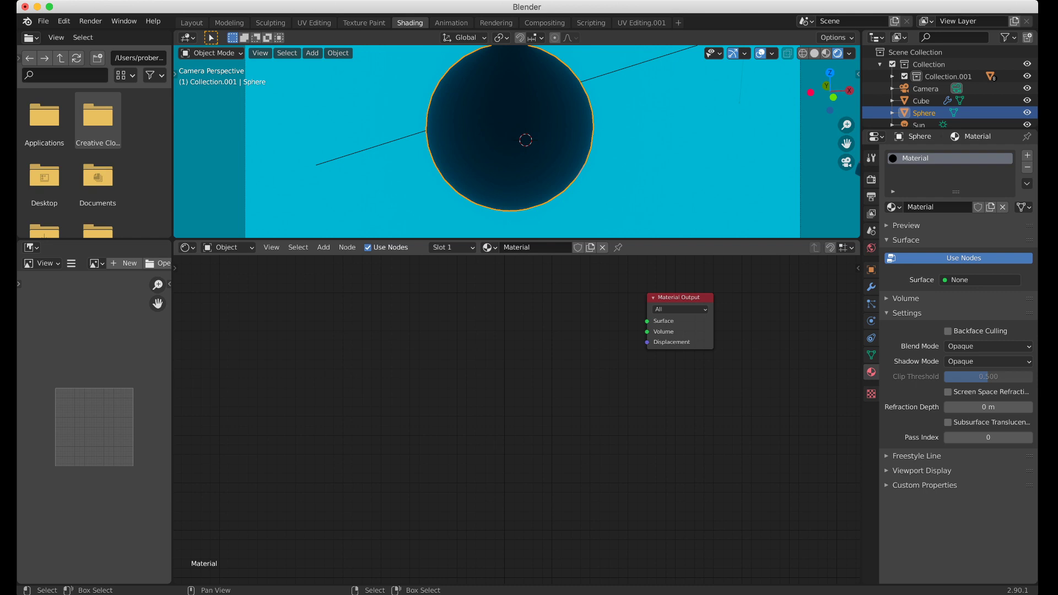
Add a Mix Shader node, placed well before the Material Output node
middle_click_drag(517, 419, 558, 451)
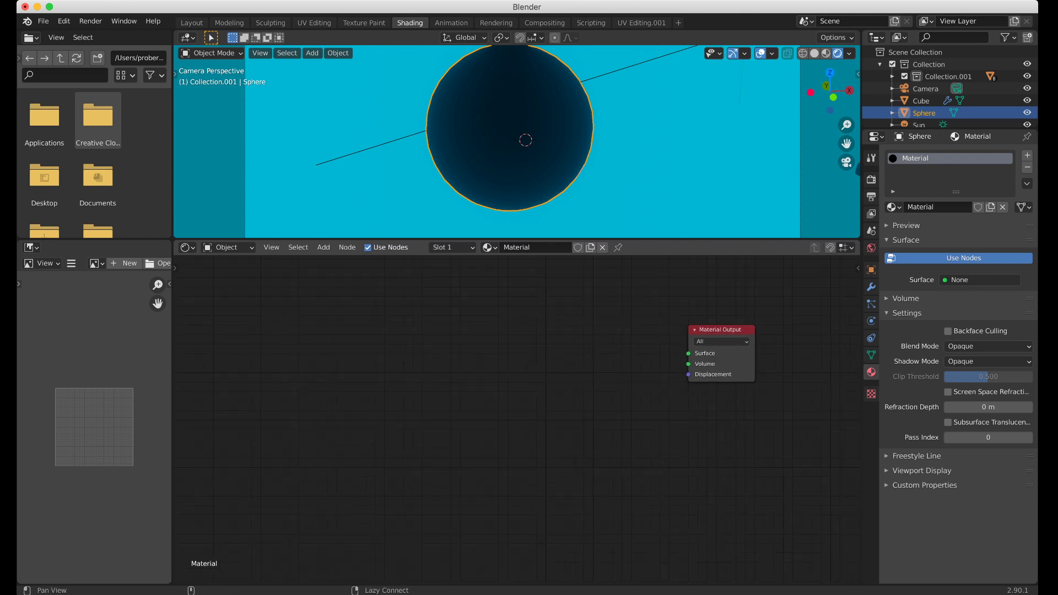
key("shift+a")
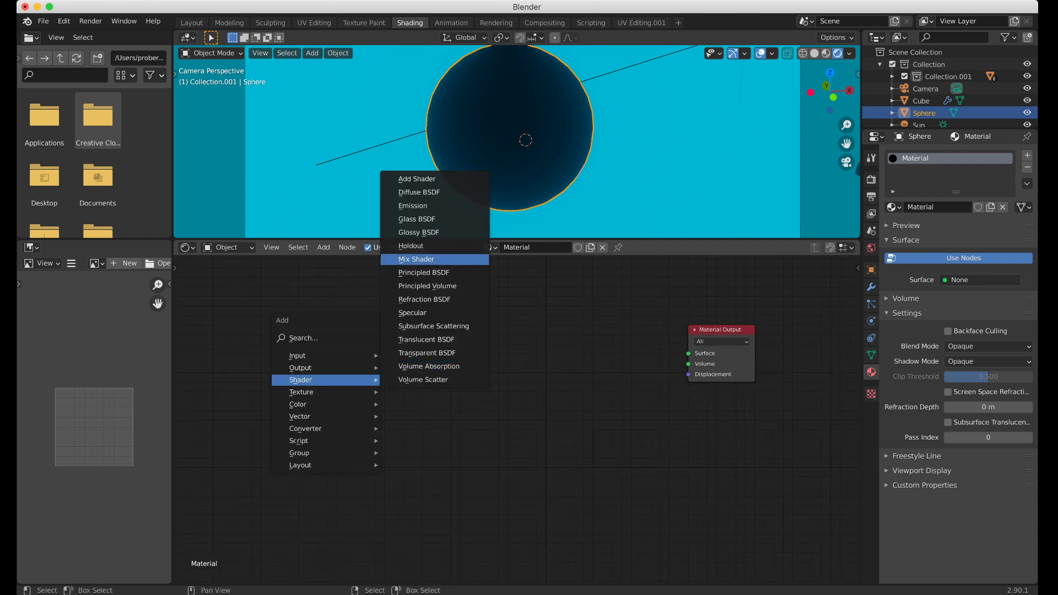
left_click(416, 259)
left_click(361, 359)
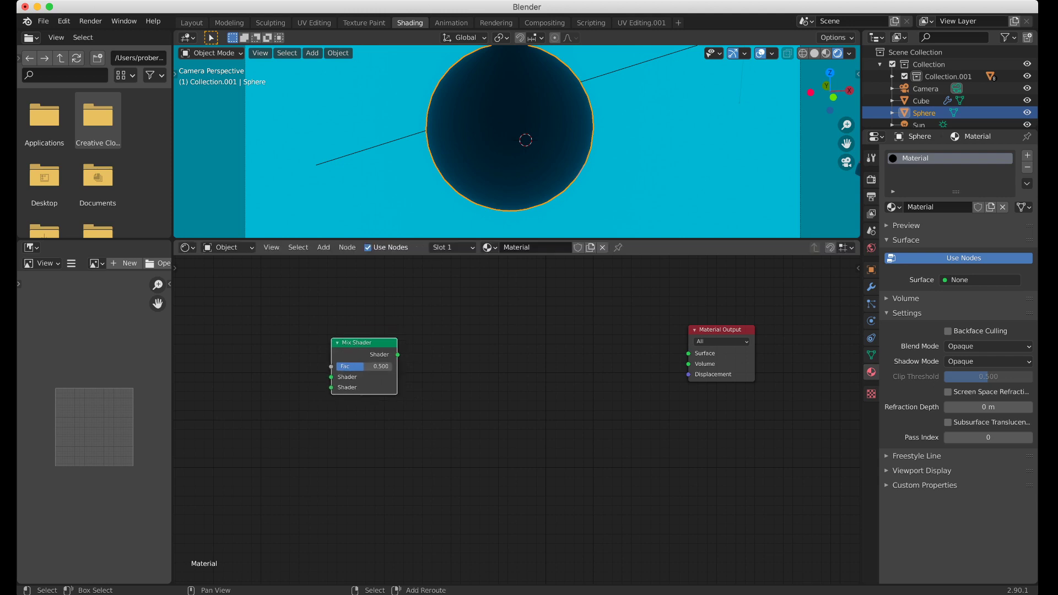
Add a Diffuse BSDF node and, below it, a Glossy BSDF node, both placed before the Mix Shader
key("shift+a")
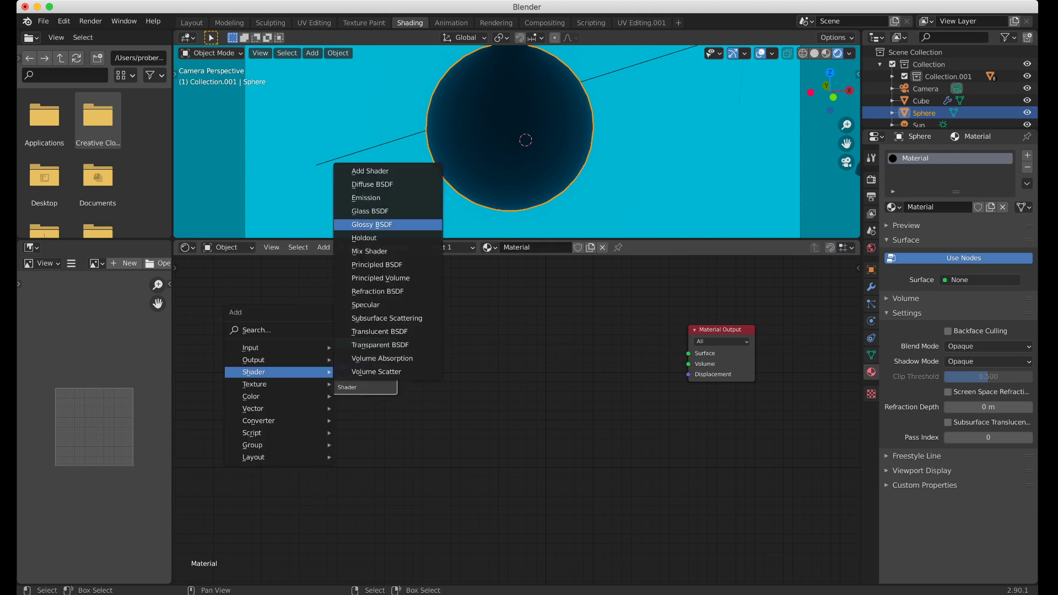
left_click(372, 184)
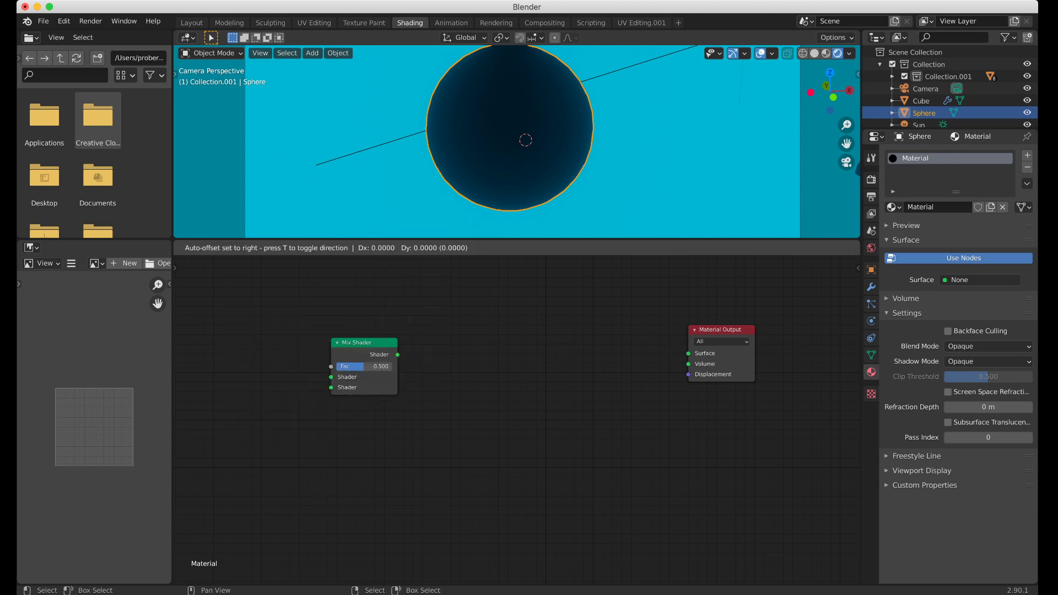
left_click(246, 347)
key("shift+a")
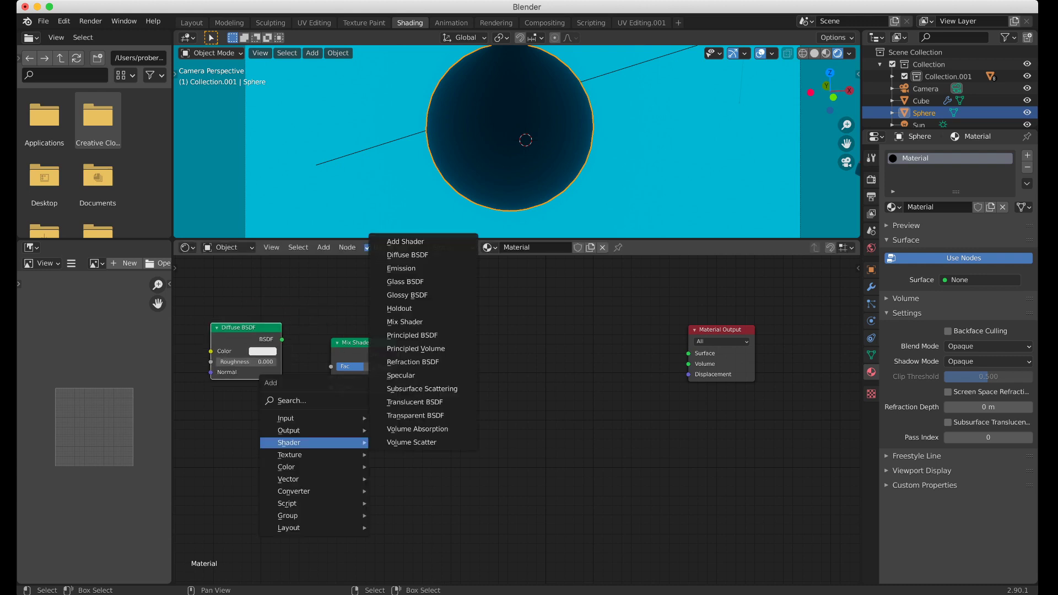
left_click(407, 295)
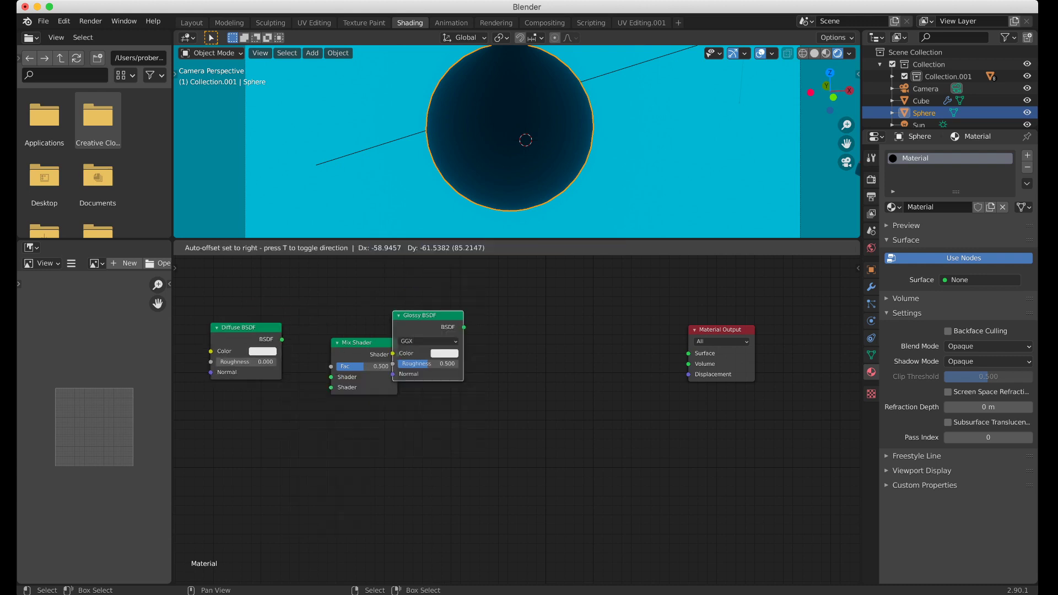
left_click(245, 462)
Connect the Diffuse BSDF to the Mix Shader's first shader input and the Glossy BSDF to its second
left_click_drag(282, 339, 331, 378)
left_click_drag(282, 339, 331, 377)
left_click_drag(281, 454, 331, 387)
Add a Layer Weight node above the Diffuse BSDF and connect its Facing output to the Mix Shader's Fac input
middle_click_drag(331, 388, 422, 403)
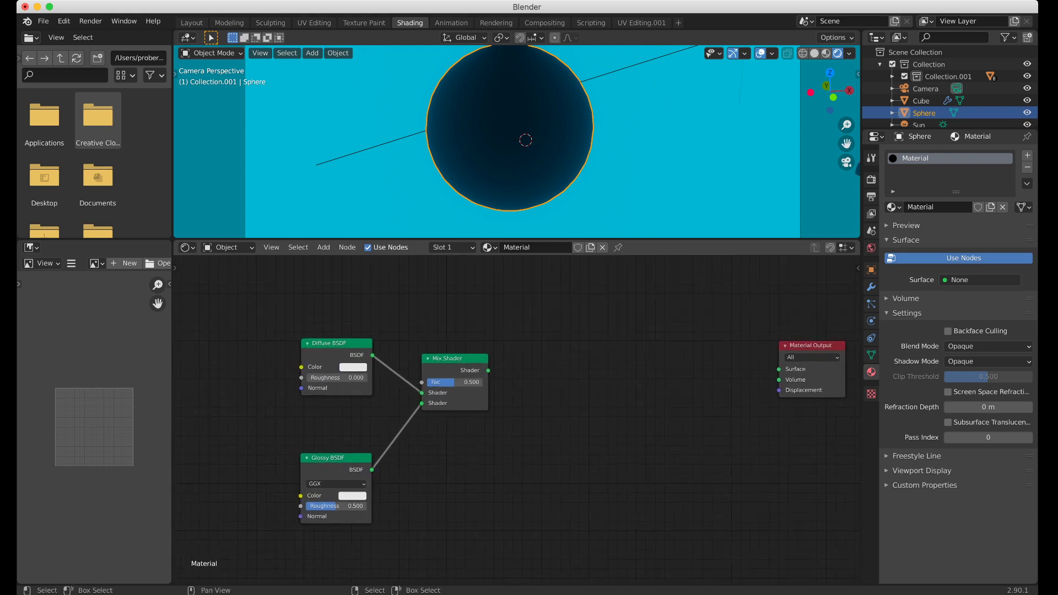
key("shift+a")
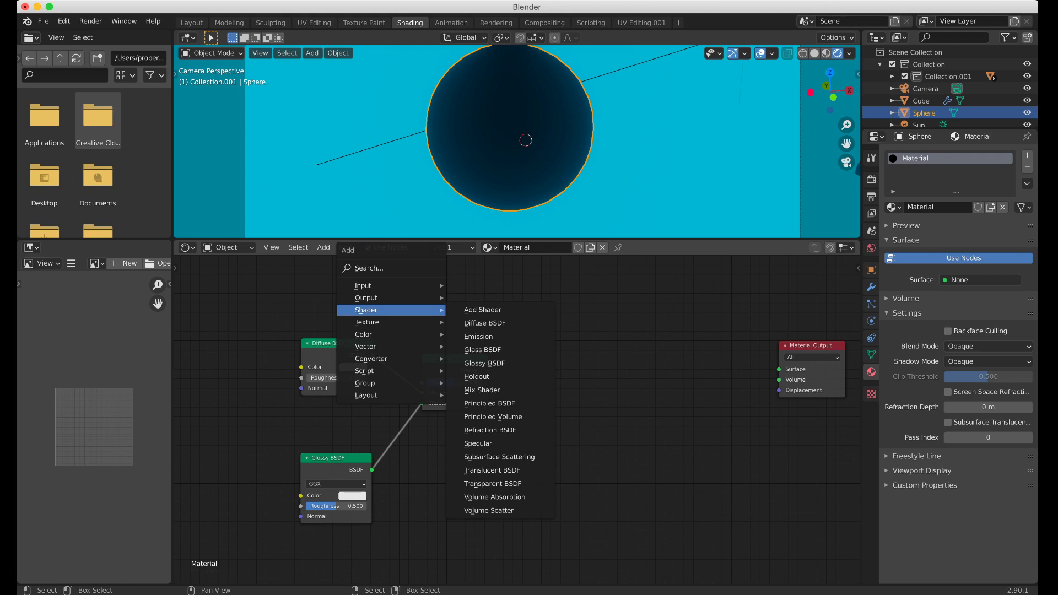
left_click(366, 268)
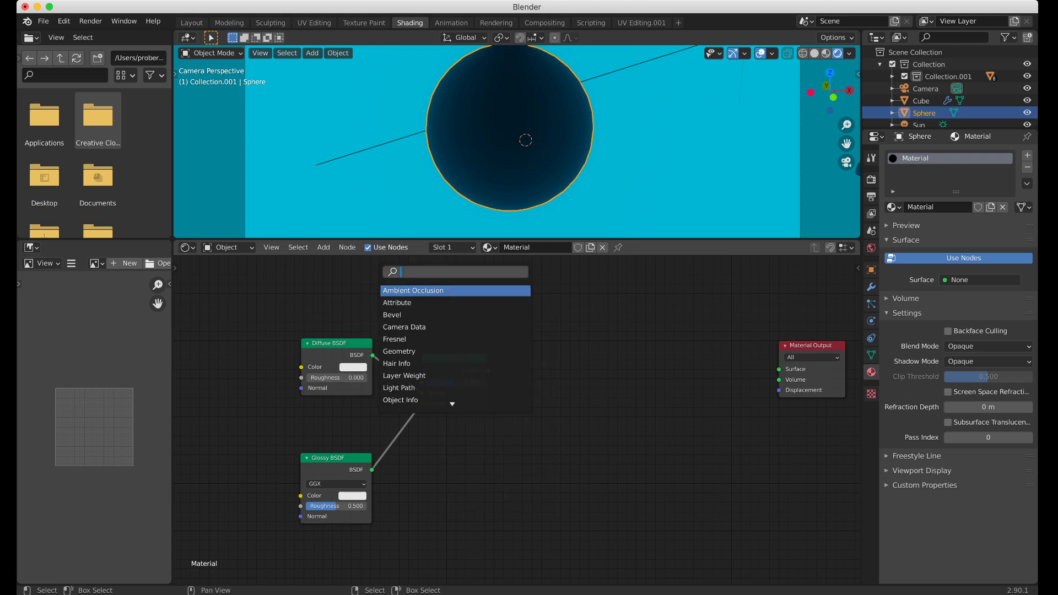
type("lay")
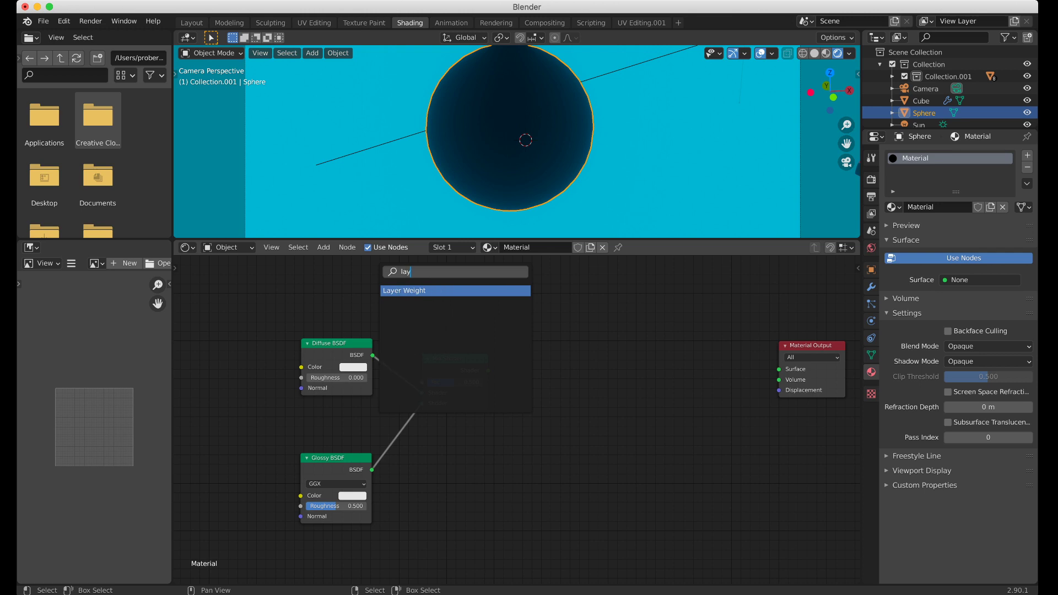
key("Return")
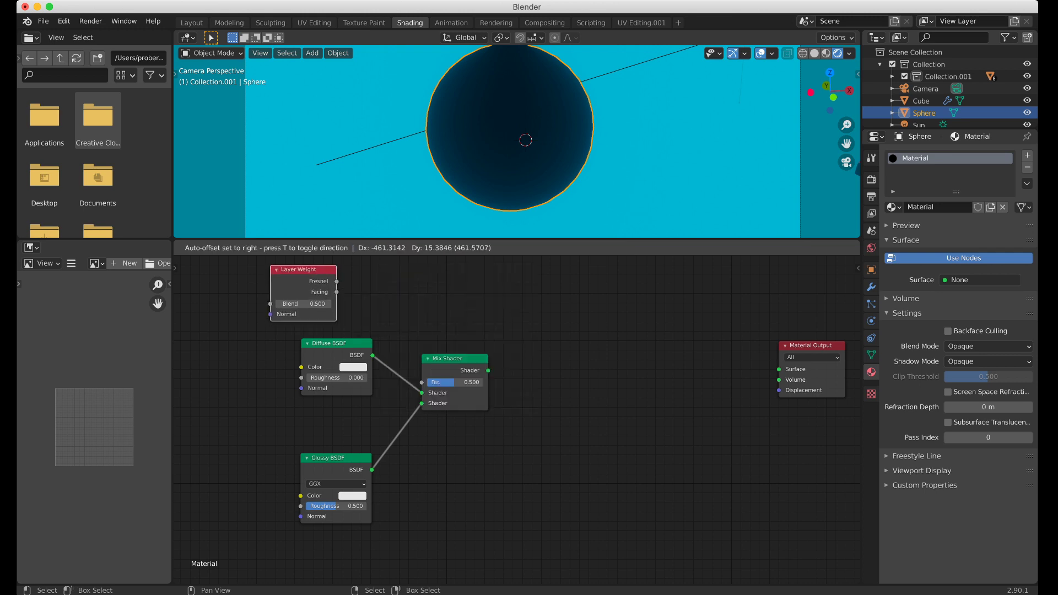
left_click_drag(350, 292, 421, 382)
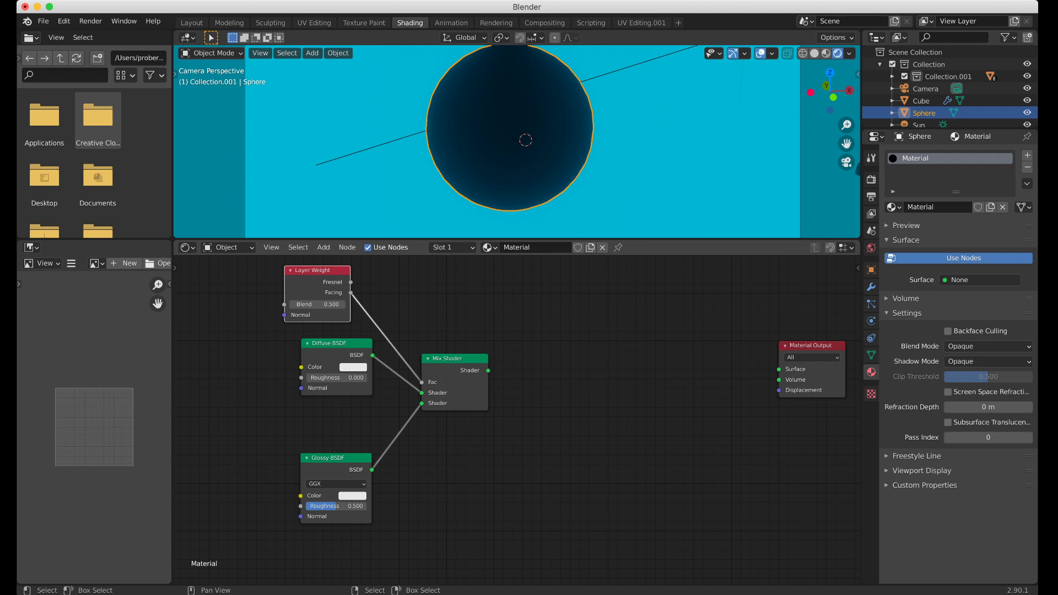
Connect the Mix Shader to the Material Output's Surface input and set the Layer Weight Blend to 0.200
left_click_drag(488, 370, 779, 370)
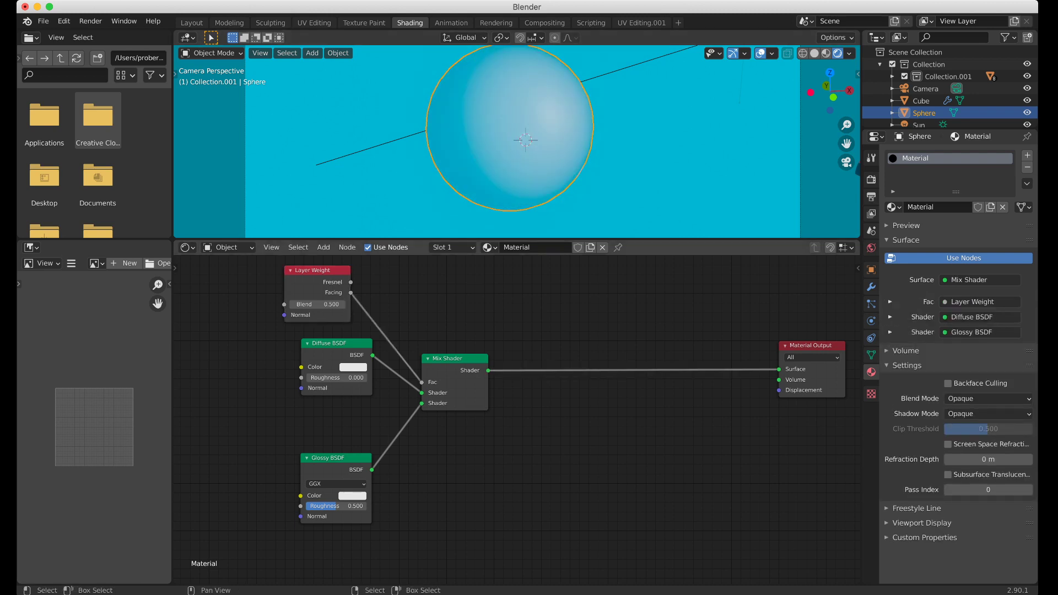
mouse_move(317, 304)
left_mouse_down()
mouse_move(297, 304)
mouse_move(358, 304)
mouse_move(287, 304)
left_mouse_up()
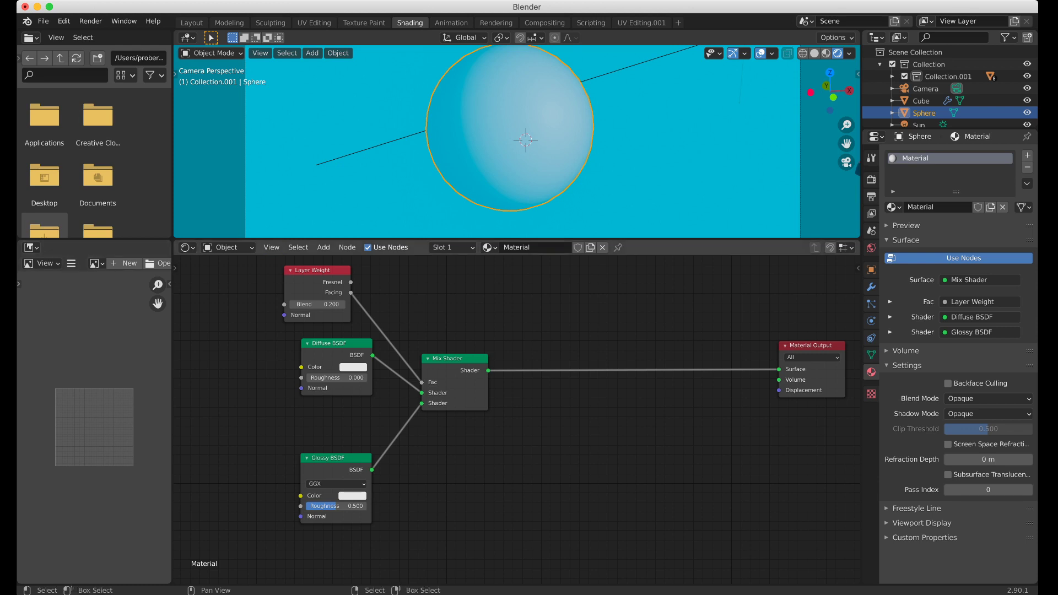
Shift the Mix Shader closer to its inputs and insert a Shader to RGB node between it and the Material Output
left_click_drag(452, 358, 430, 366)
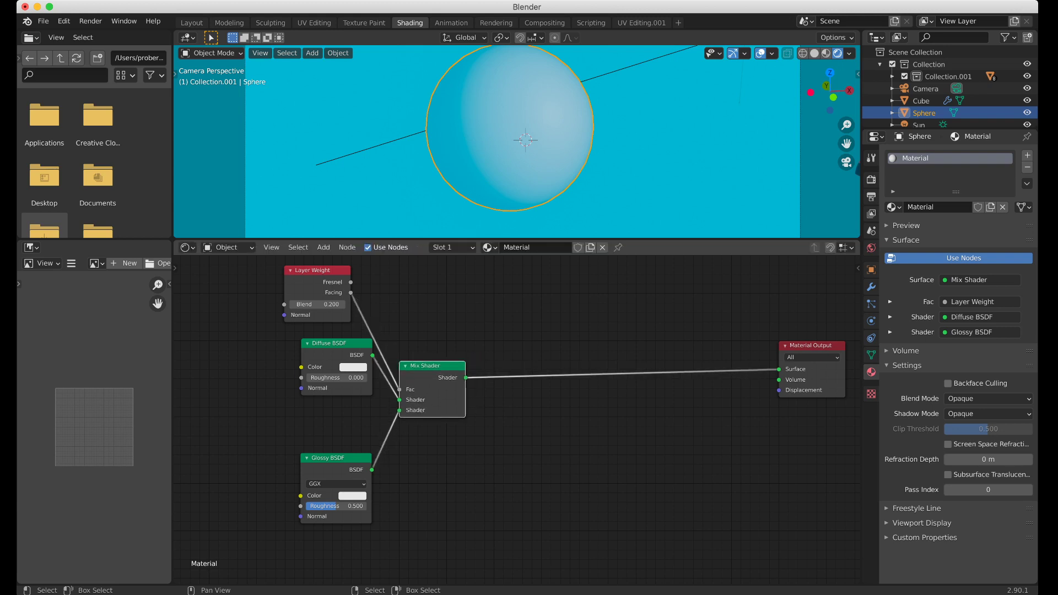
key("alt+a")
key("shift+a")
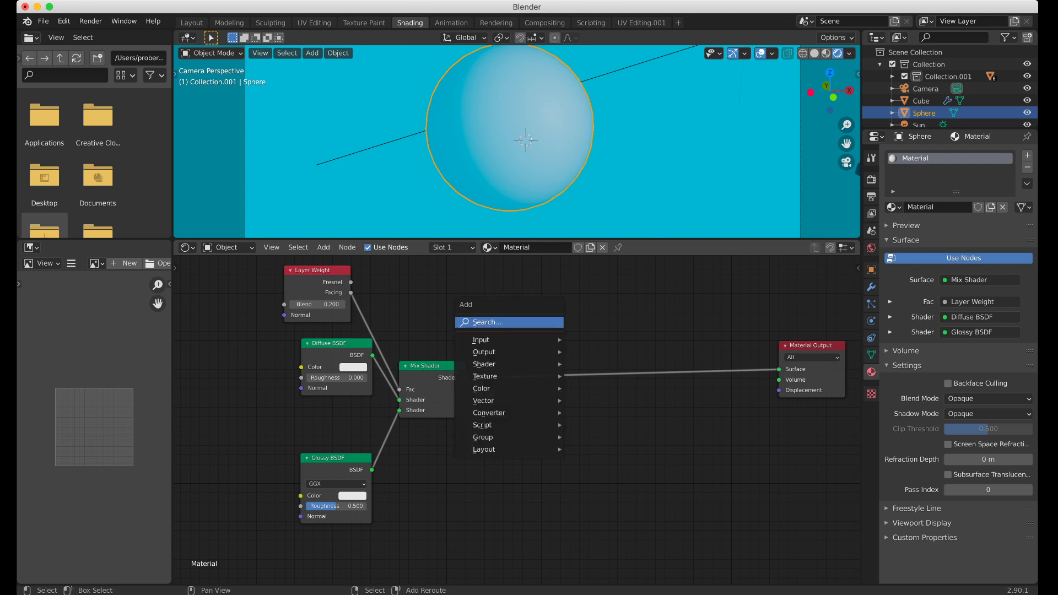
mouse_move(485, 365)
key("Return")
type("shader")
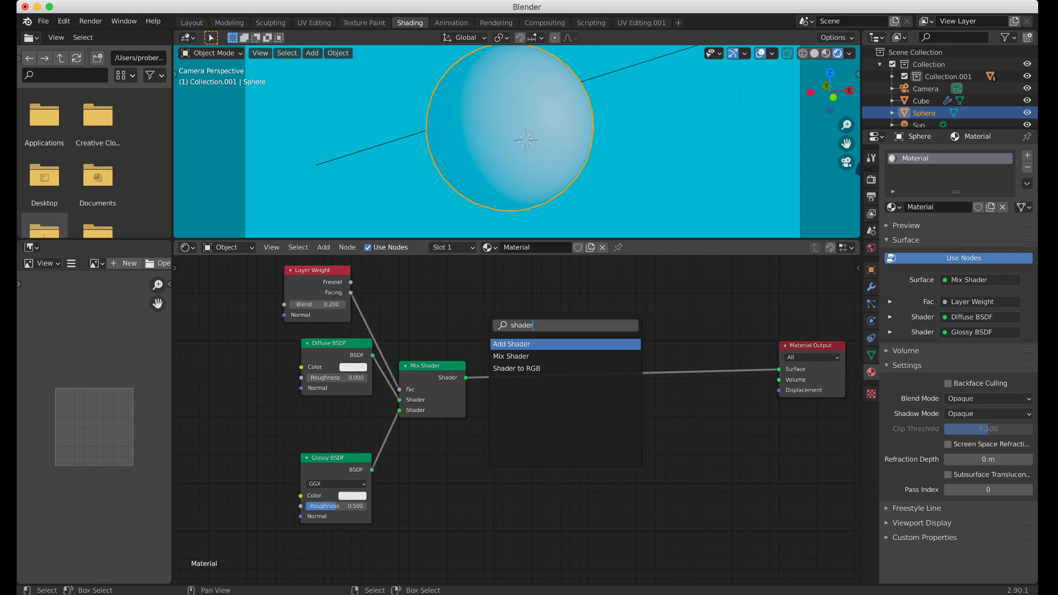
key("Down")
key("Down")
key("Return")
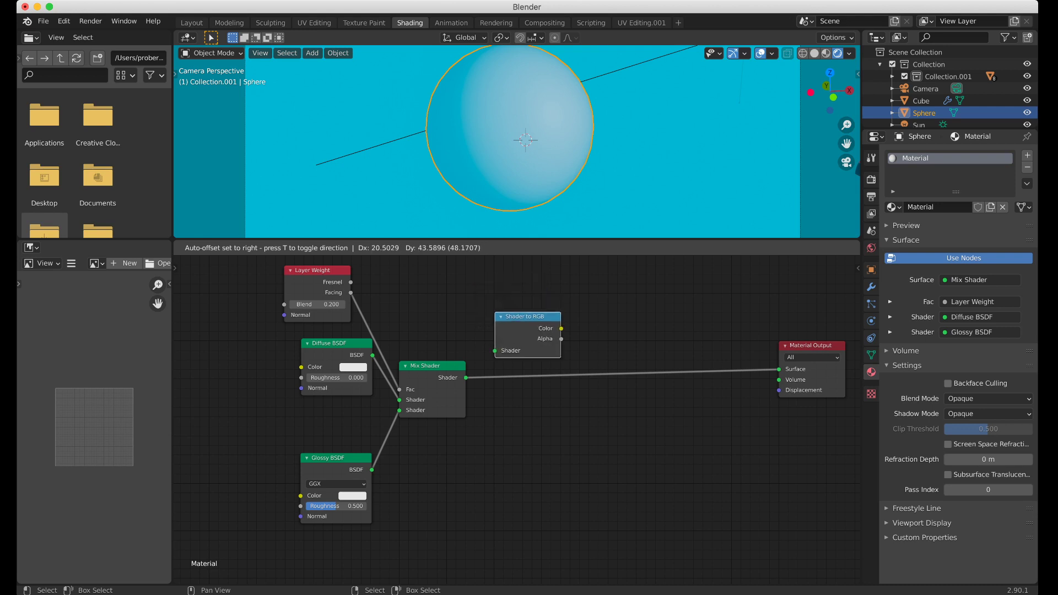
key("Return")
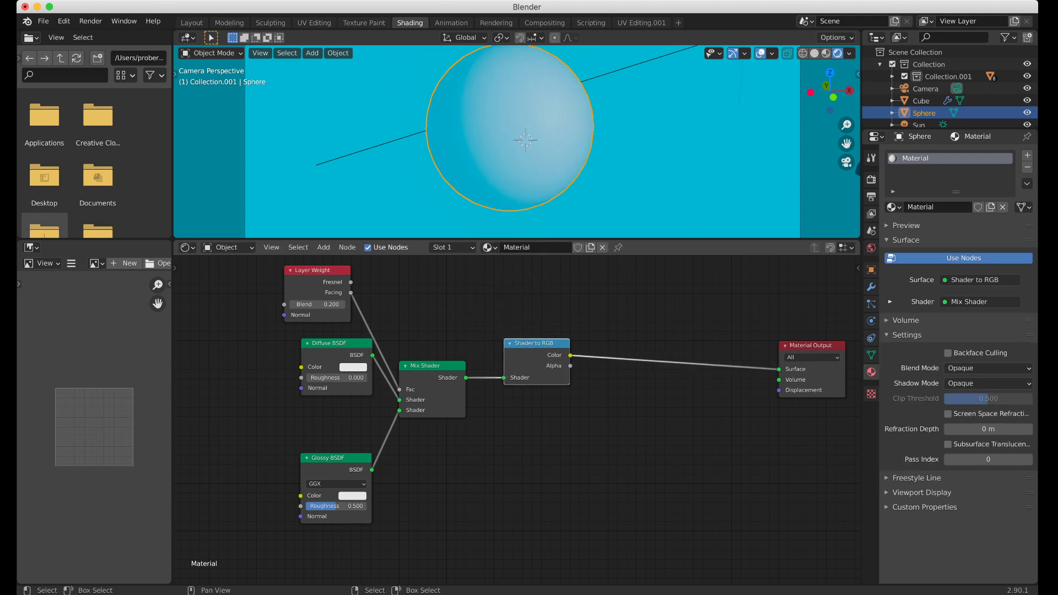
Insert a ColorRamp node on the link between Shader to RGB and the Material Output
key("shift+a")
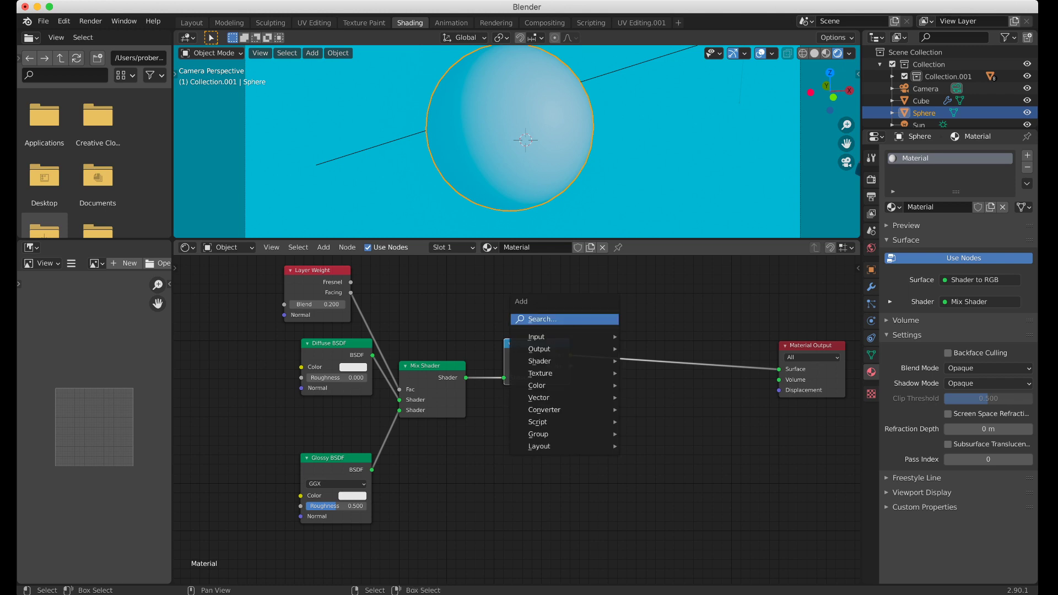
type("col")
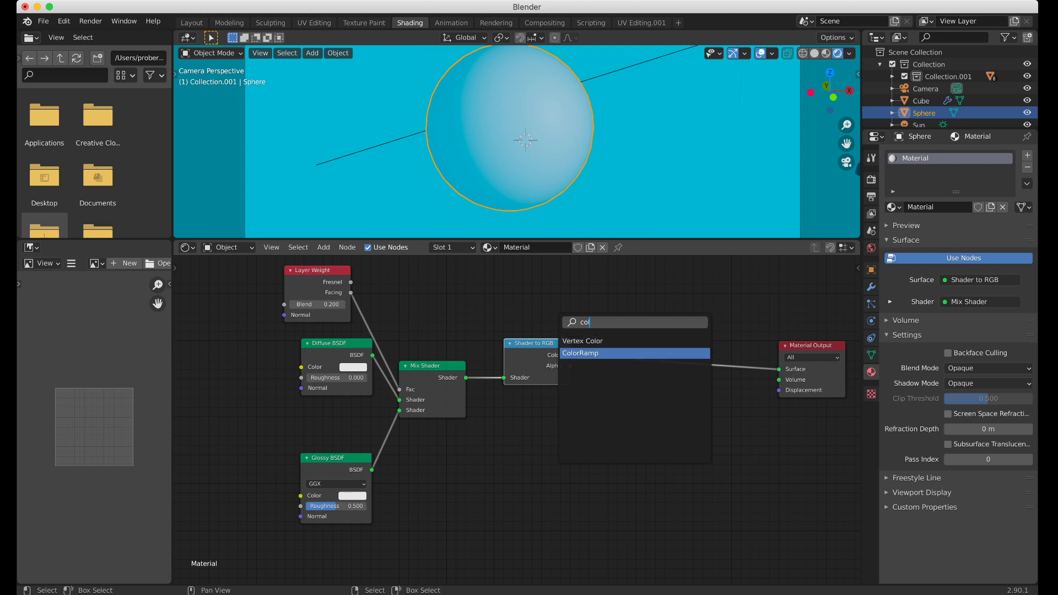
left_click(580, 353)
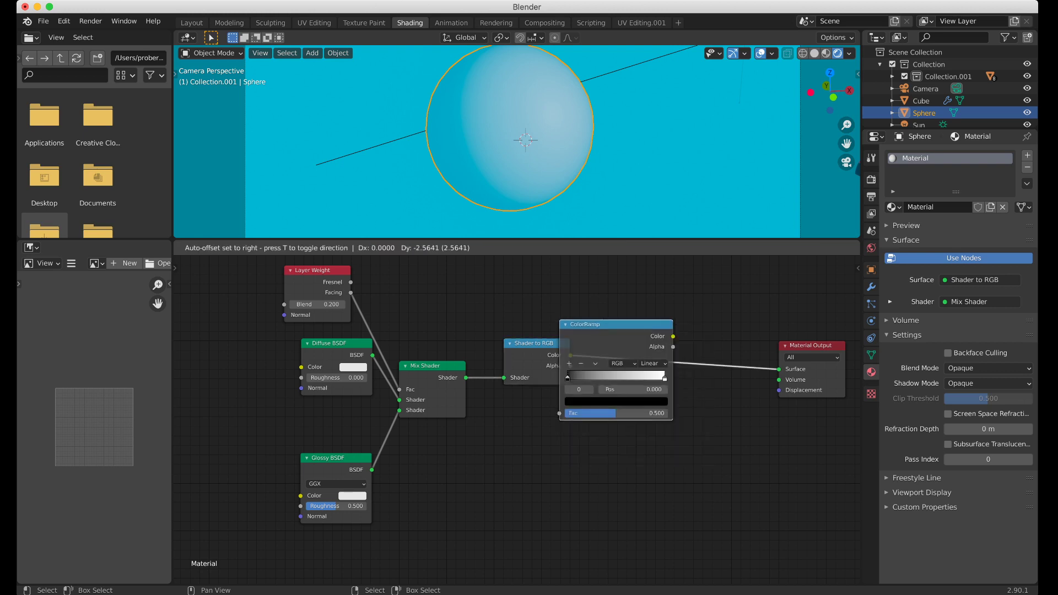
left_click(619, 323)
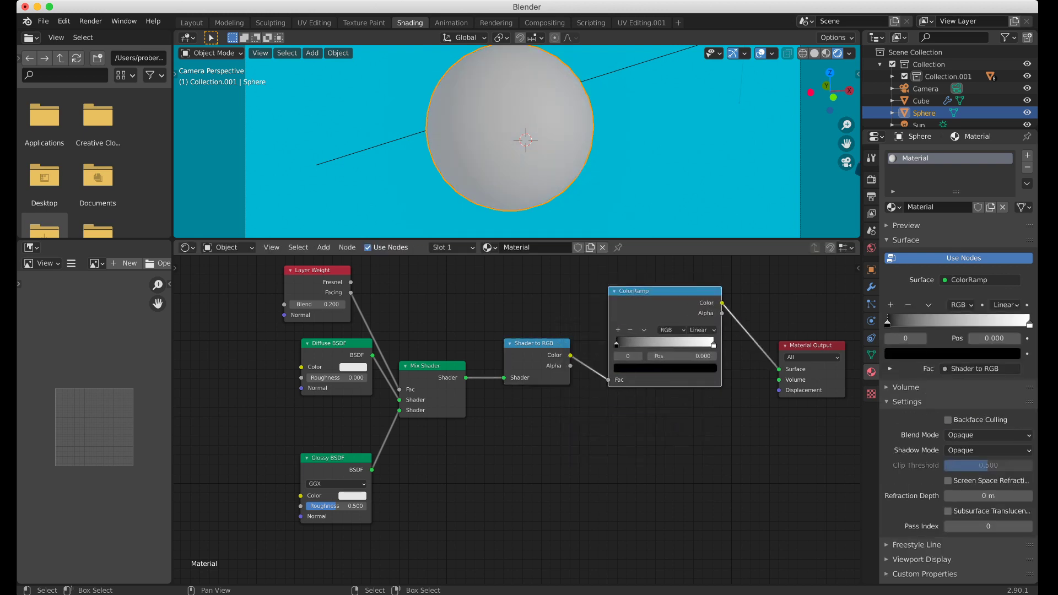
Rearrange the Layer Weight, Diffuse, Glossy, Mix Shader, Shader to RGB and ColorRamp nodes more compactly, farther from the Material Output
left_click_drag(317, 271, 282, 264)
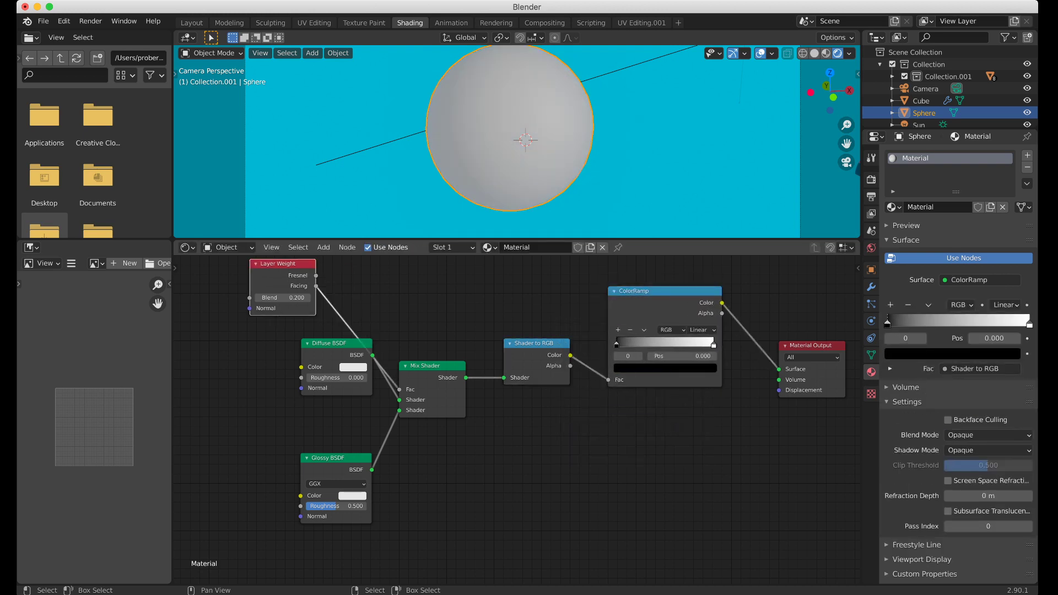
left_click_drag(331, 342, 264, 326)
left_click_drag(331, 458, 264, 405)
left_click_drag(432, 366, 375, 337)
left_click_drag(534, 343, 463, 308)
left_click_drag(634, 291, 574, 280)
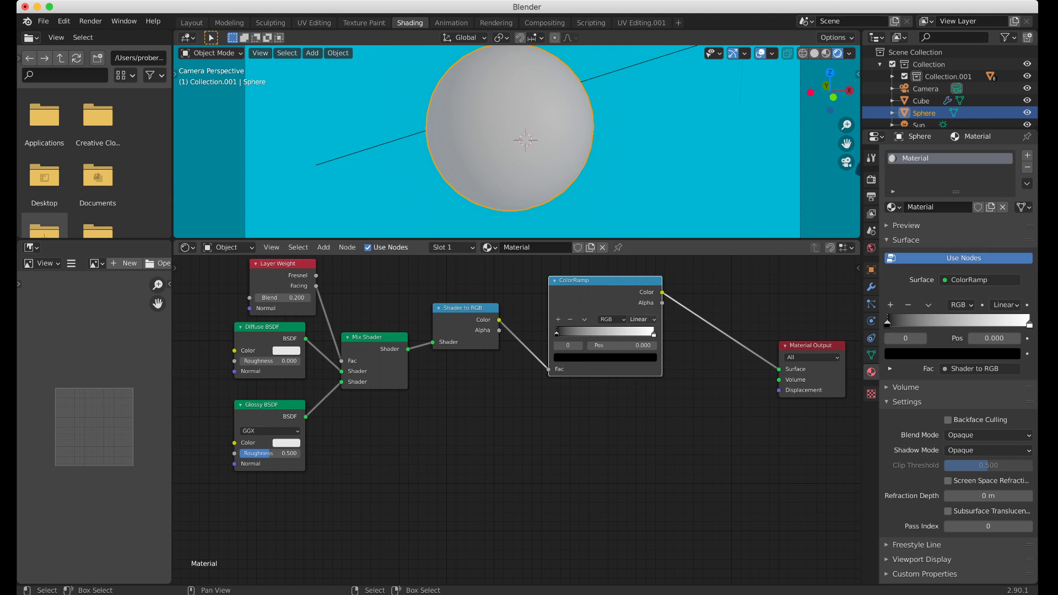
Set the ColorRamp interpolation to Constant and move its white stop to position 0.305
left_click(642, 319)
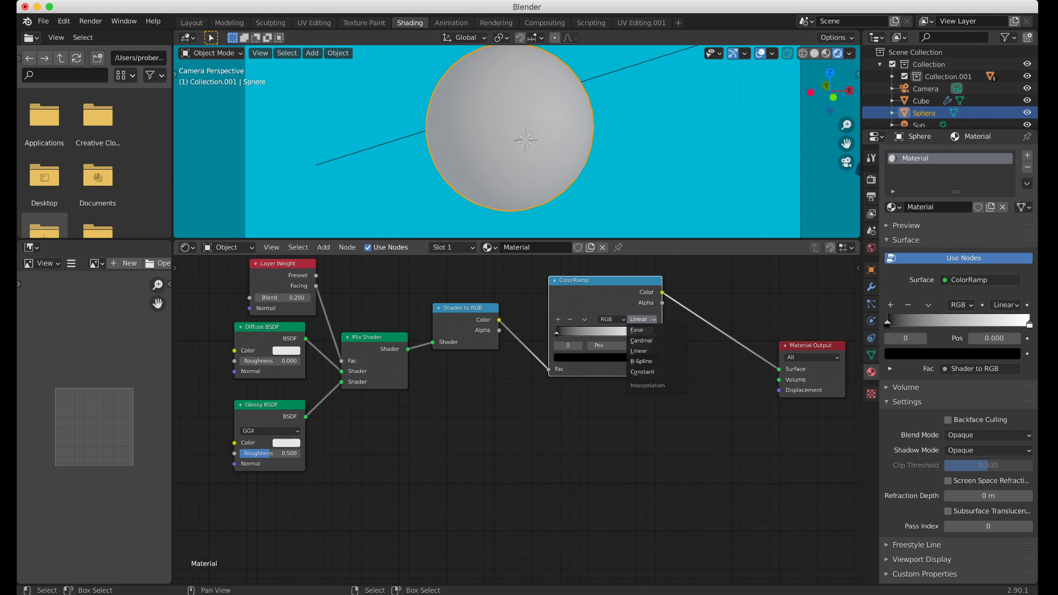
left_click(642, 372)
left_click_drag(654, 333, 586, 334)
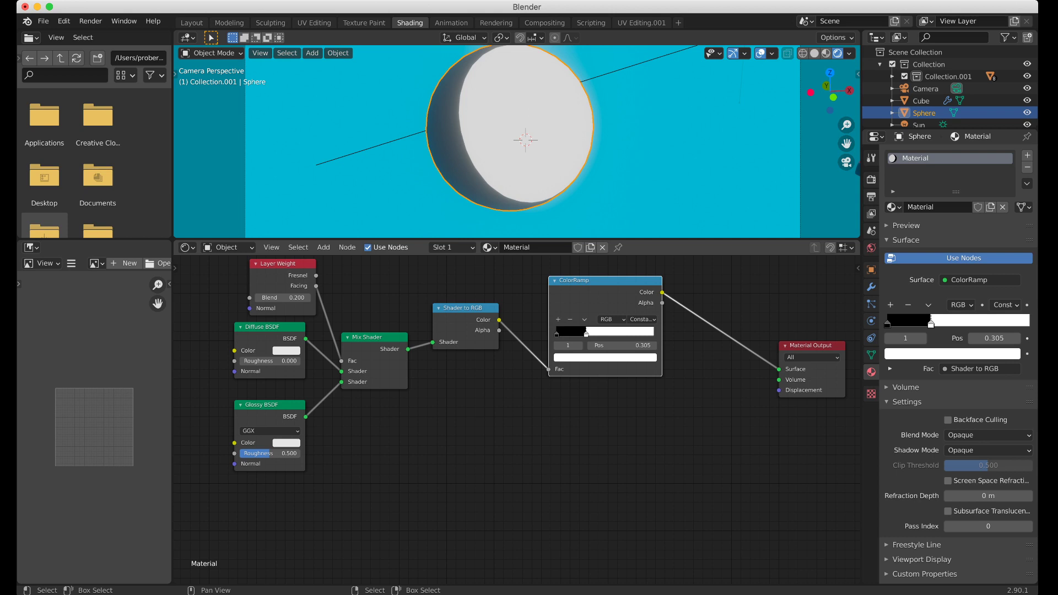
Move the ColorRamp node closer to Shader to RGB and shift its white stop to position 0.309
left_click_drag(606, 280, 582, 272)
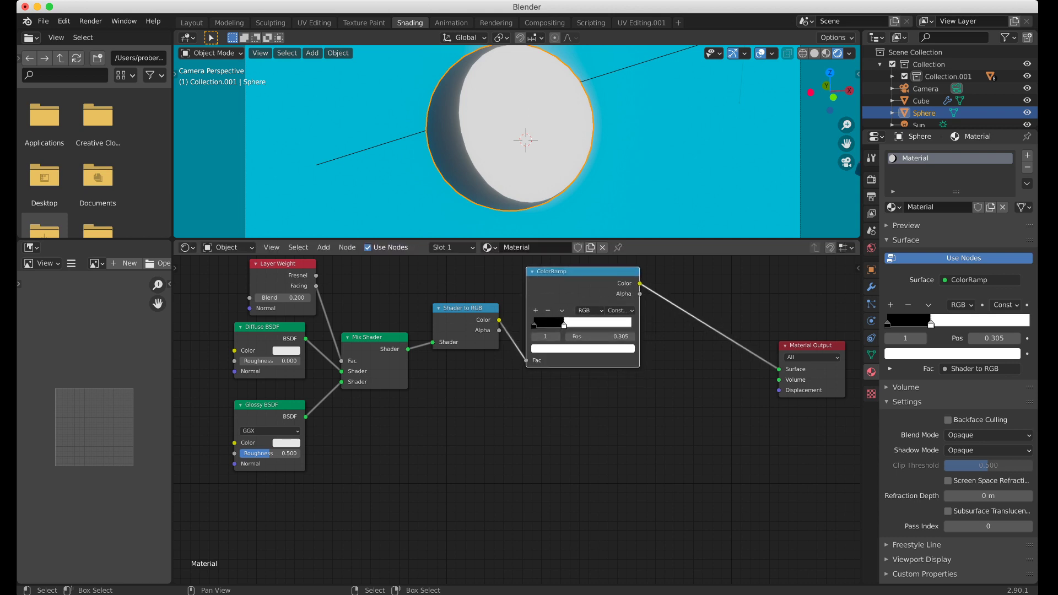
left_click_drag(931, 323, 932, 323)
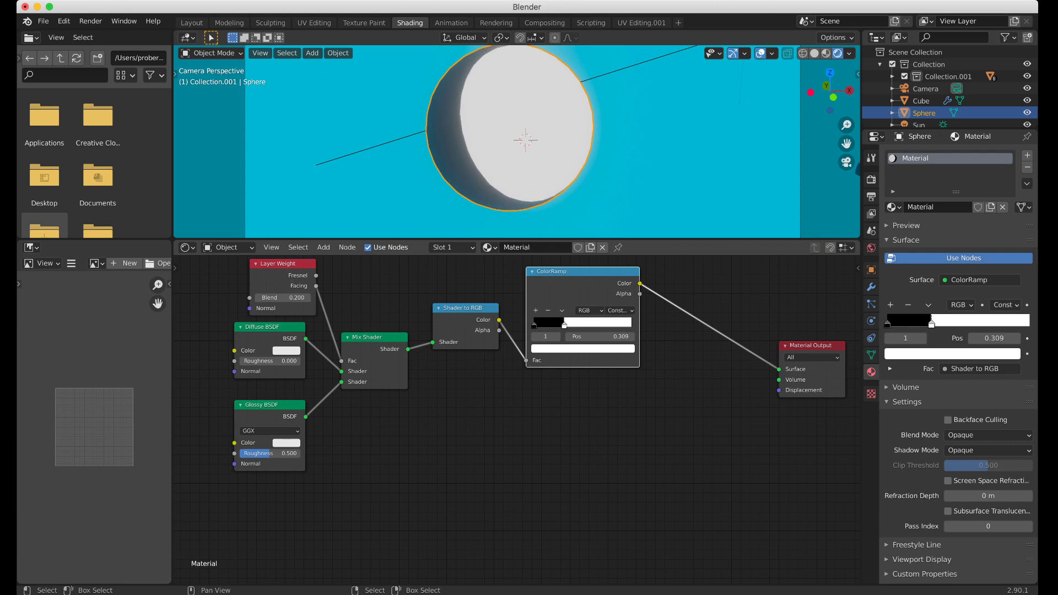
Try different Layer Weight Blend values, ending at 0.300
left_click(307, 298)
left_click(307, 297)
left_click(308, 298)
left_click(307, 297)
left_click(308, 298)
mouse_move(323, 298)
left_mouse_down()
mouse_move(280, 298)
mouse_move(304, 297)
left_mouse_up()
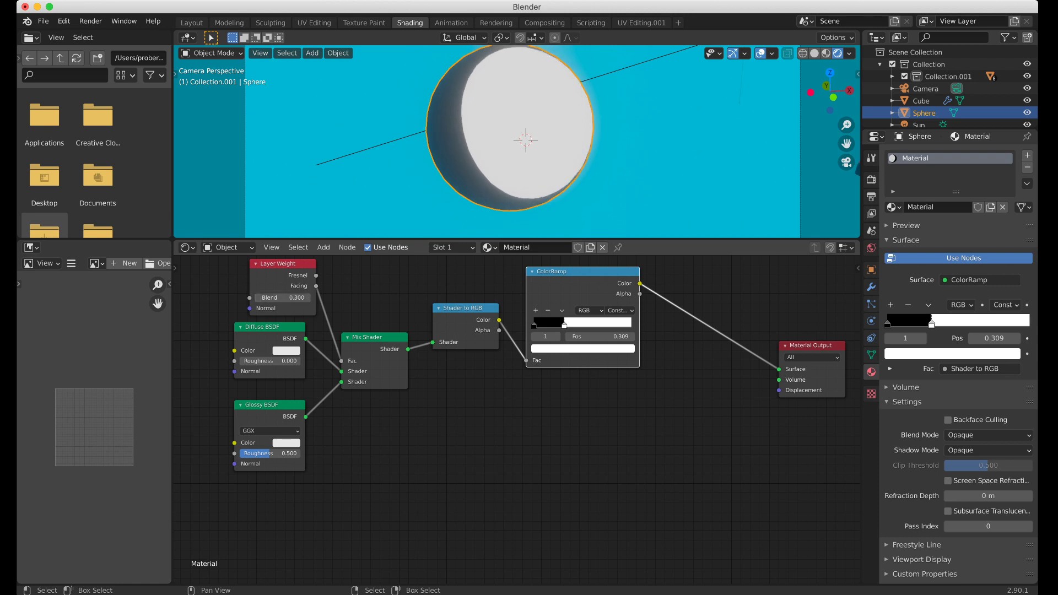
Move the ColorRamp's white stop to position 0.264 and set the Layer Weight Blend to 0.400
left_click_drag(931, 324, 925, 324)
left_click_drag(280, 298, 312, 297)
left_click(308, 297)
left_click(307, 298)
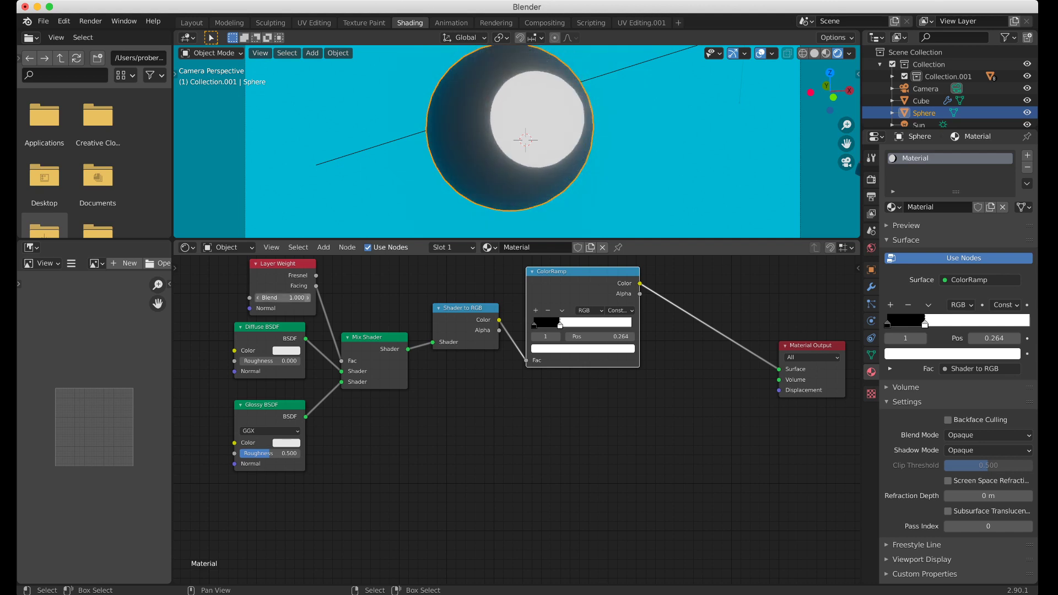
left_click(257, 297)
left_click(258, 298)
left_click(257, 297)
left_click(257, 298)
left_click(257, 298)
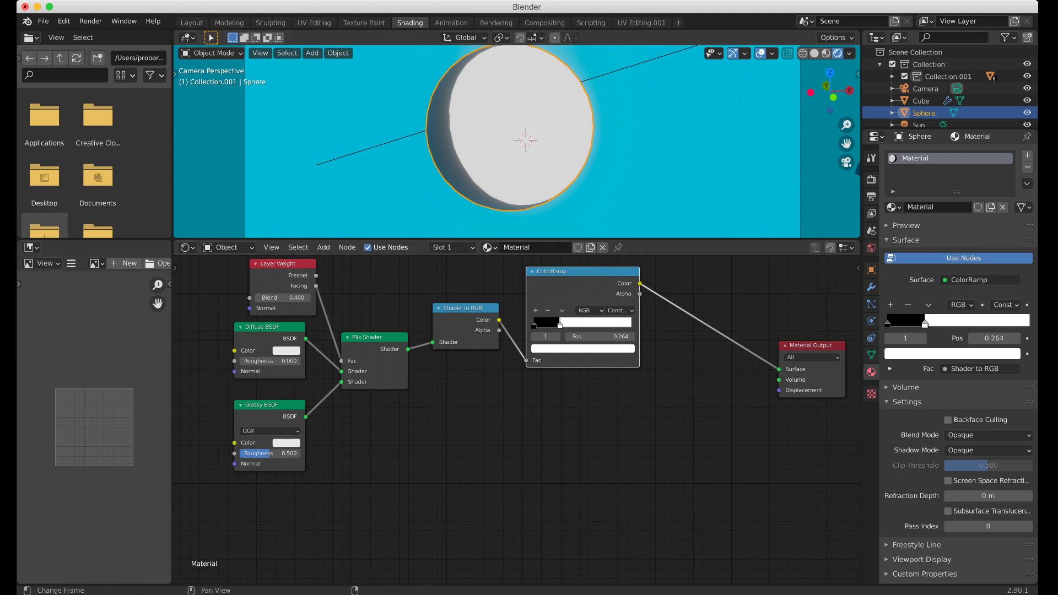
Lower the Glossy BSDF node and place duplicates of the Shader to RGB and ColorRamp nodes in a second row beside it
left_click_drag(269, 405, 268, 455)
left_click(465, 308)
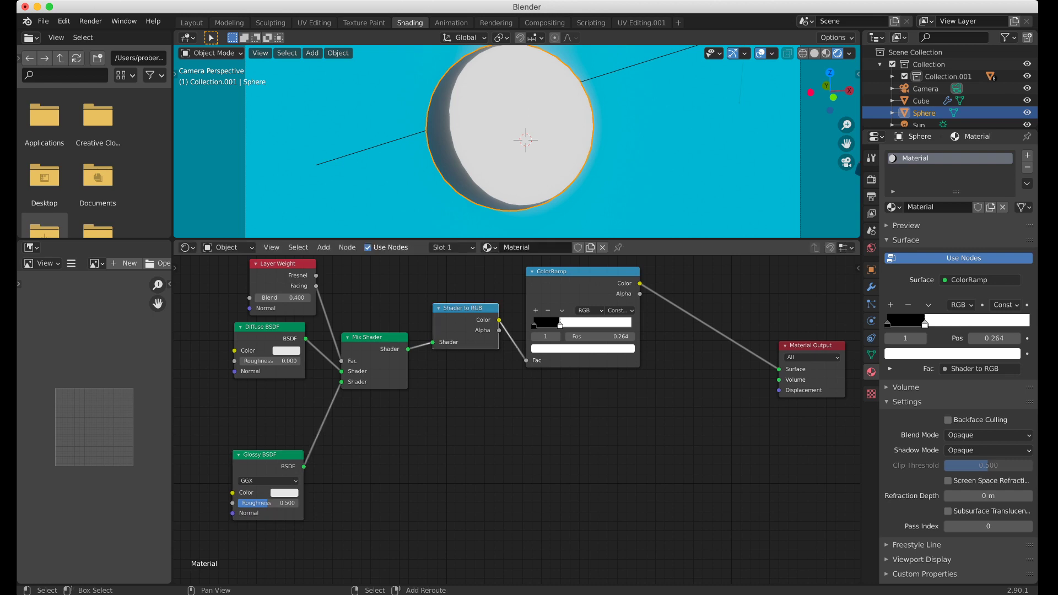
key("shift+d")
left_click(447, 488)
left_click(582, 271)
key("shift+d")
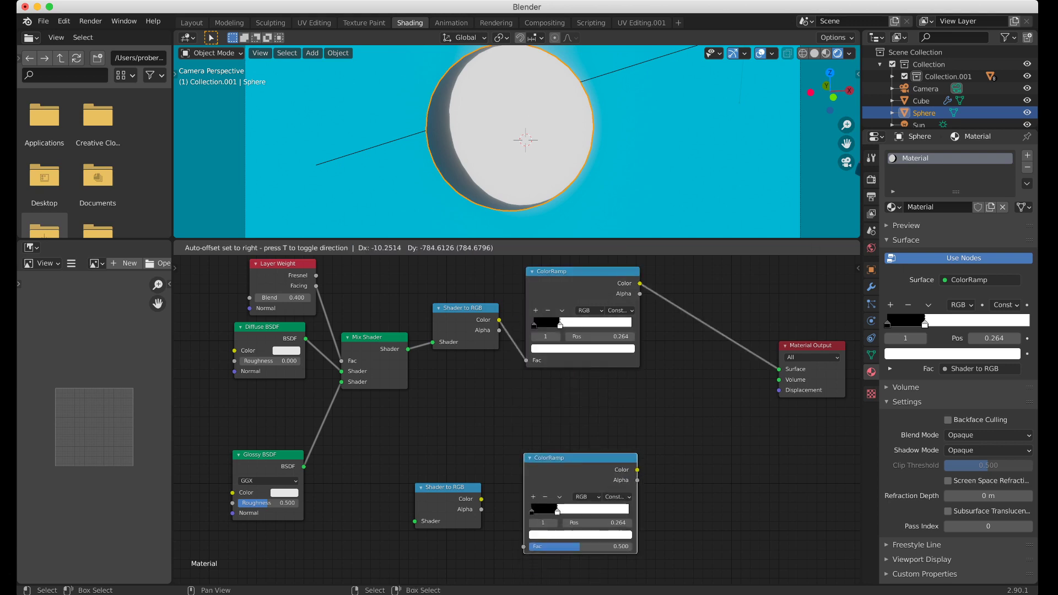
key("Return")
Link the Glossy BSDF output to the duplicated Shader to RGB, and that node's Color output to the duplicated ColorRamp's Fac
left_click_drag(304, 467, 415, 521)
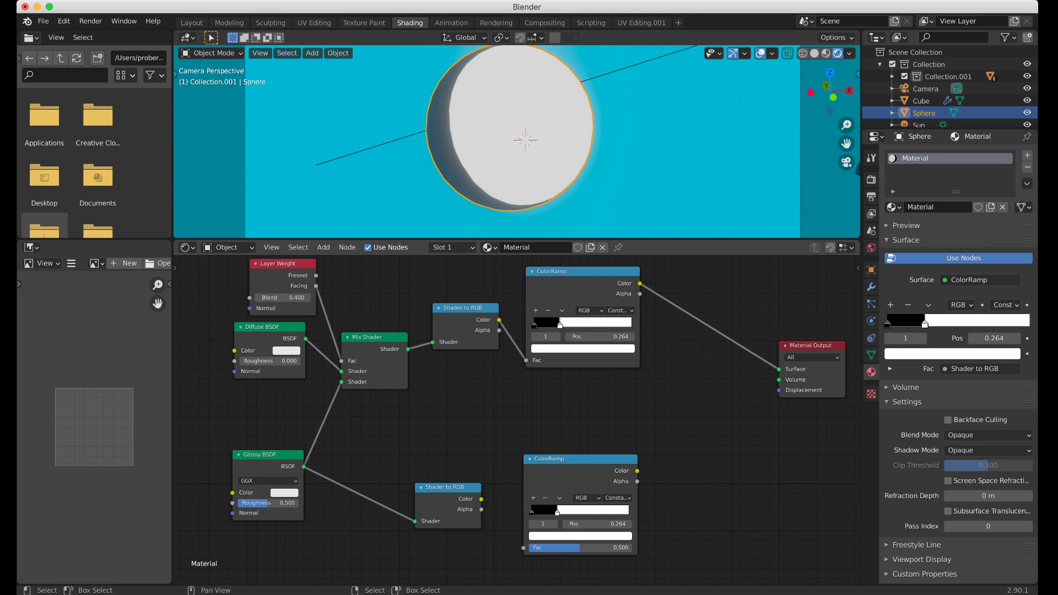
left_click_drag(481, 499, 502, 528)
left_click_drag(523, 548, 523, 547)
left_click(579, 483)
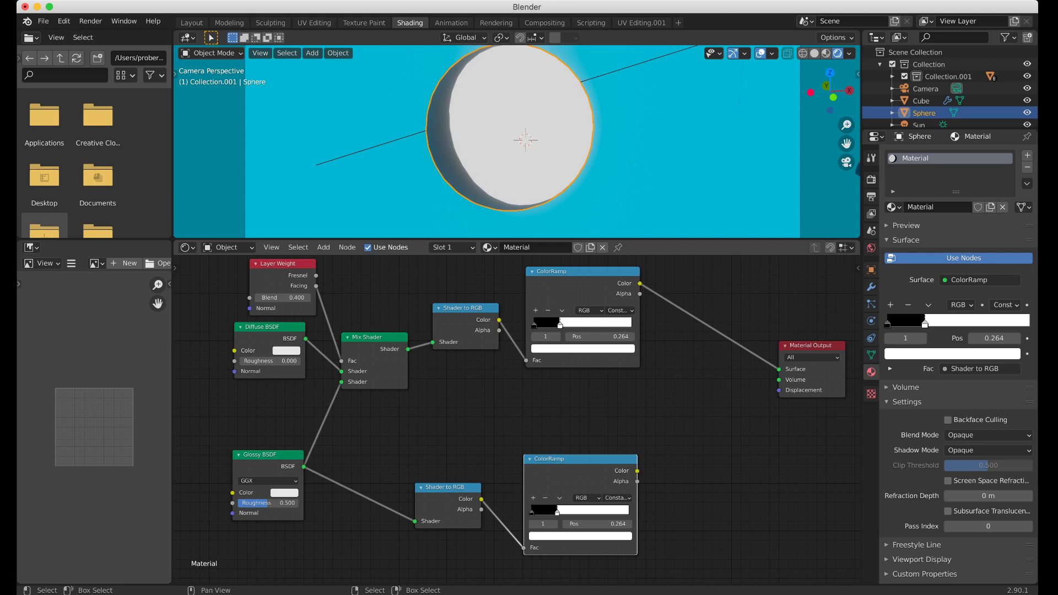
key("o")
Insert a MixRGB node on the link between the upper ColorRamp and the Material Output and set its blending mode to Multiply
key("shift+a")
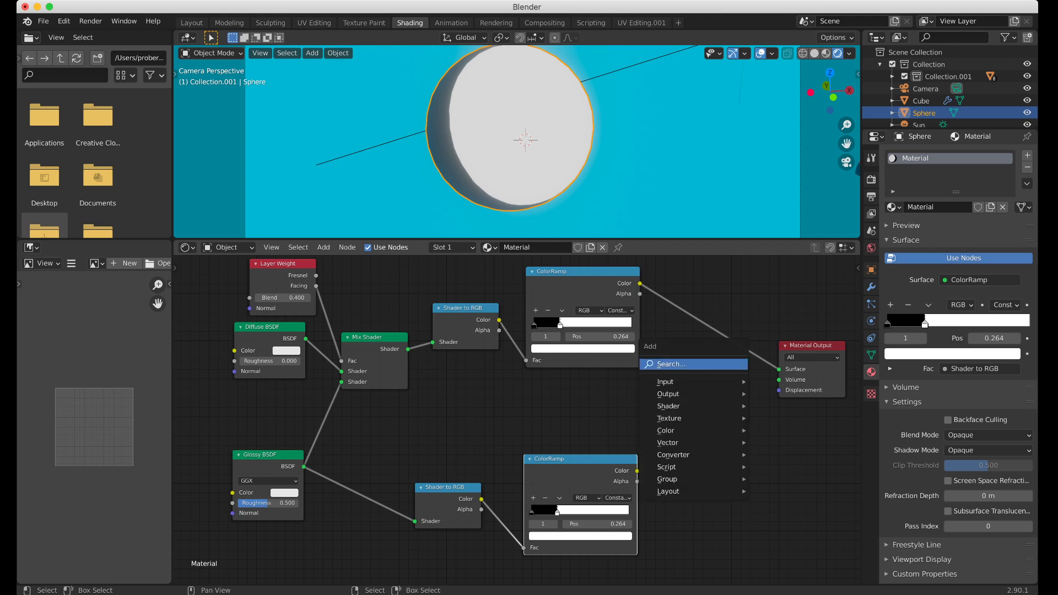
mouse_move(693, 430)
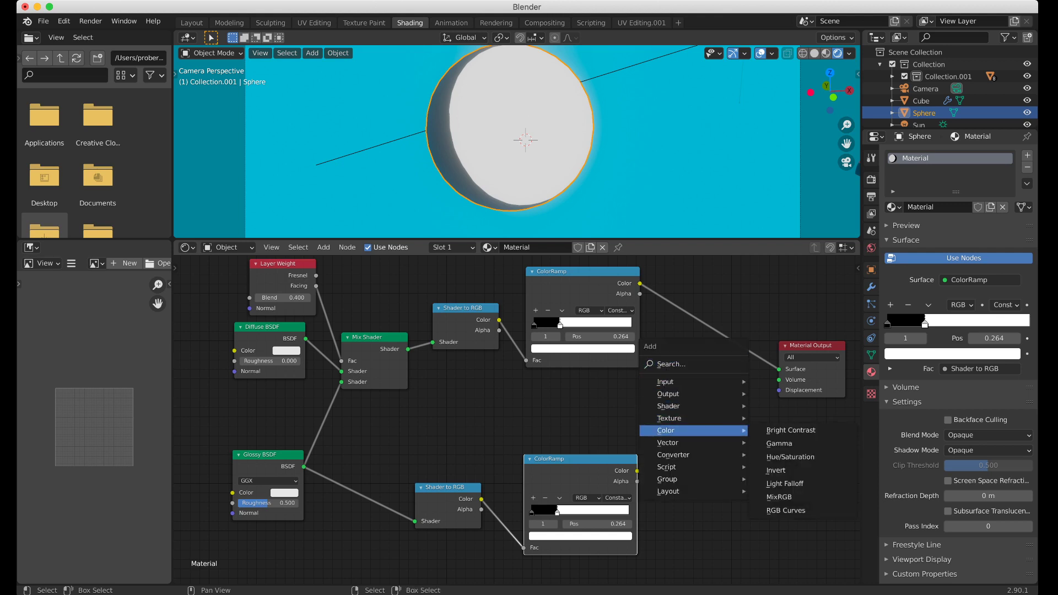
left_click(778, 496)
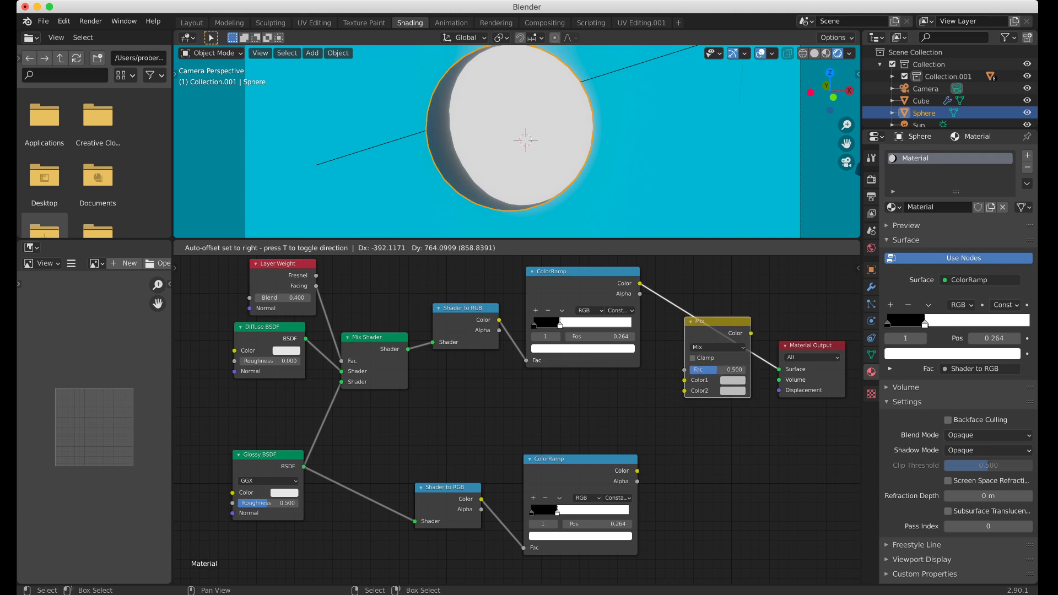
left_click(684, 318)
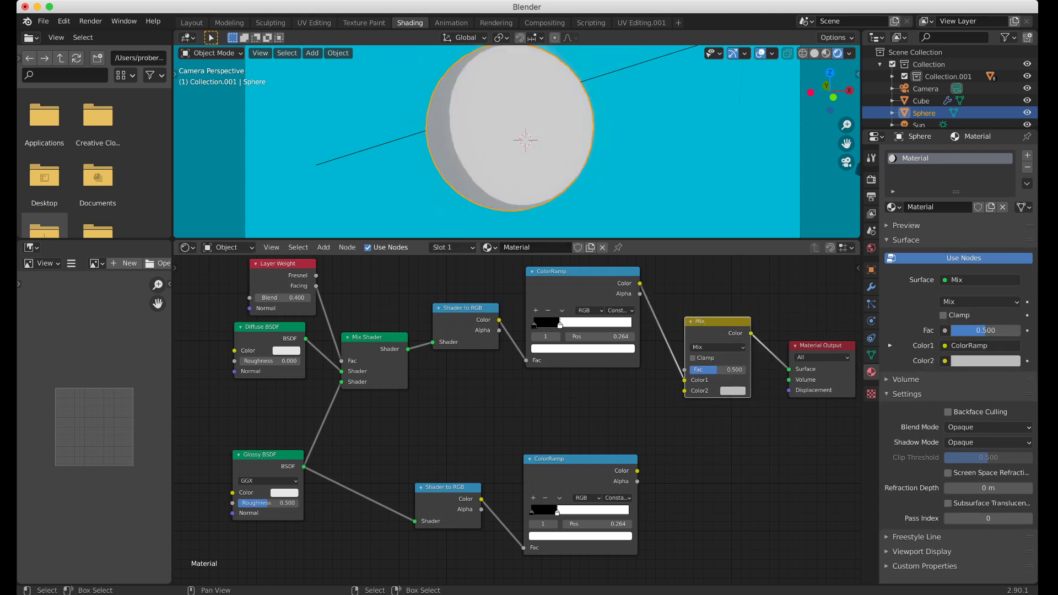
left_click(716, 348)
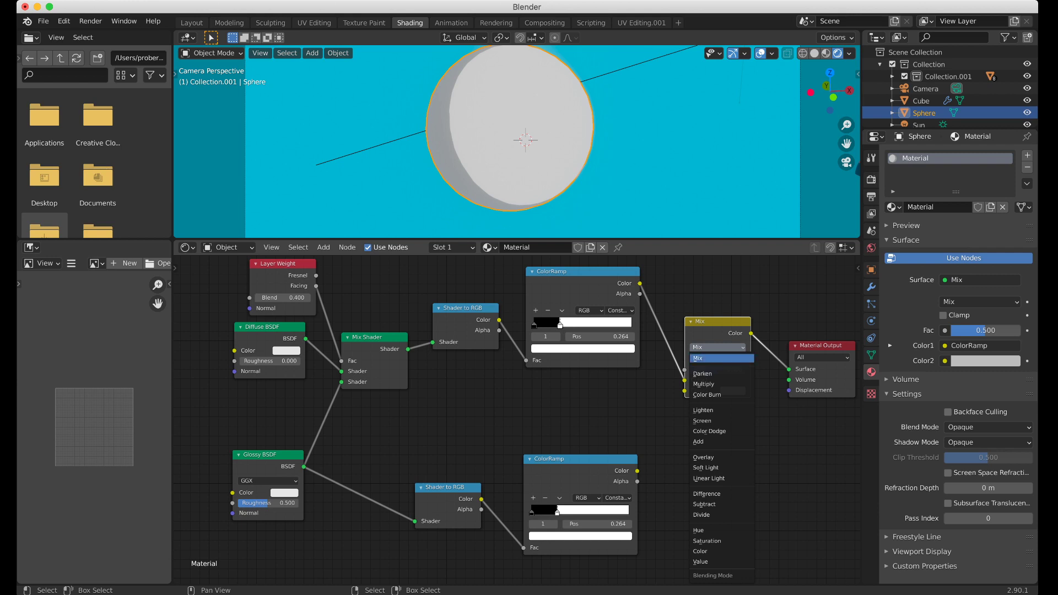
left_click(703, 385)
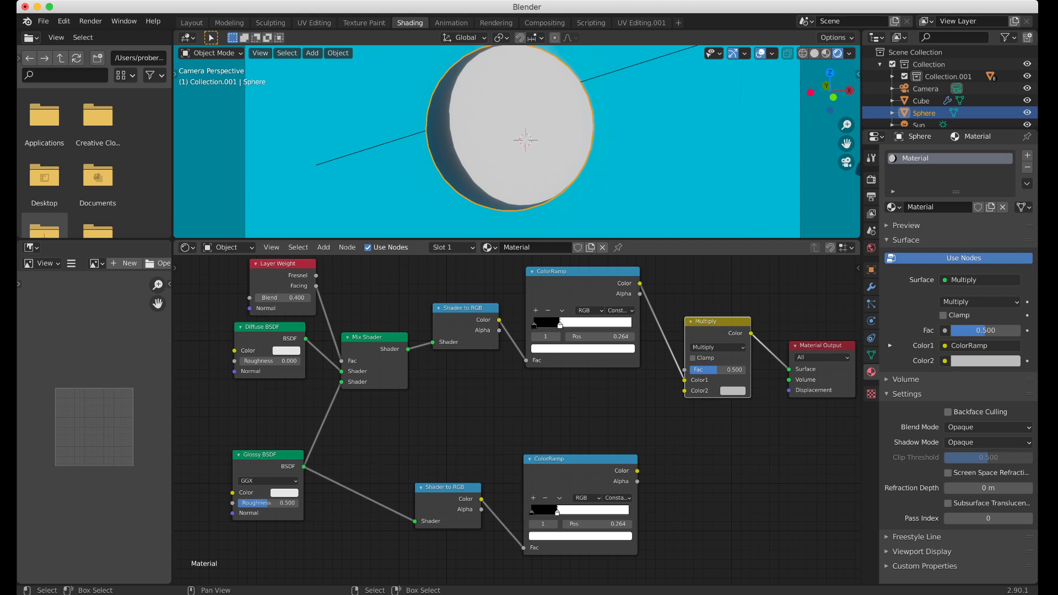
Reroute the upper ColorRamp into the Multiply node's Color2, and give the node a saturated red Color1 with a factor of 0.508
left_click_drag(685, 380, 685, 391)
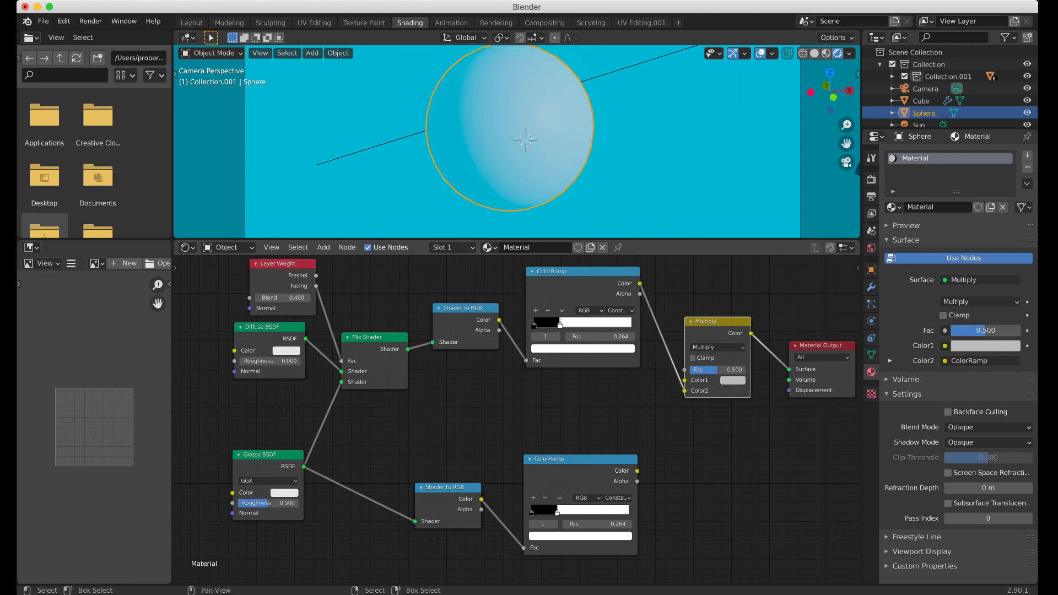
left_click(733, 381)
mouse_move(760, 279)
left_mouse_down()
mouse_move(767, 298)
mouse_move(759, 267)
mouse_move(780, 281)
mouse_move(742, 264)
mouse_move(760, 259)
mouse_move(749, 263)
mouse_move(761, 279)
left_mouse_up()
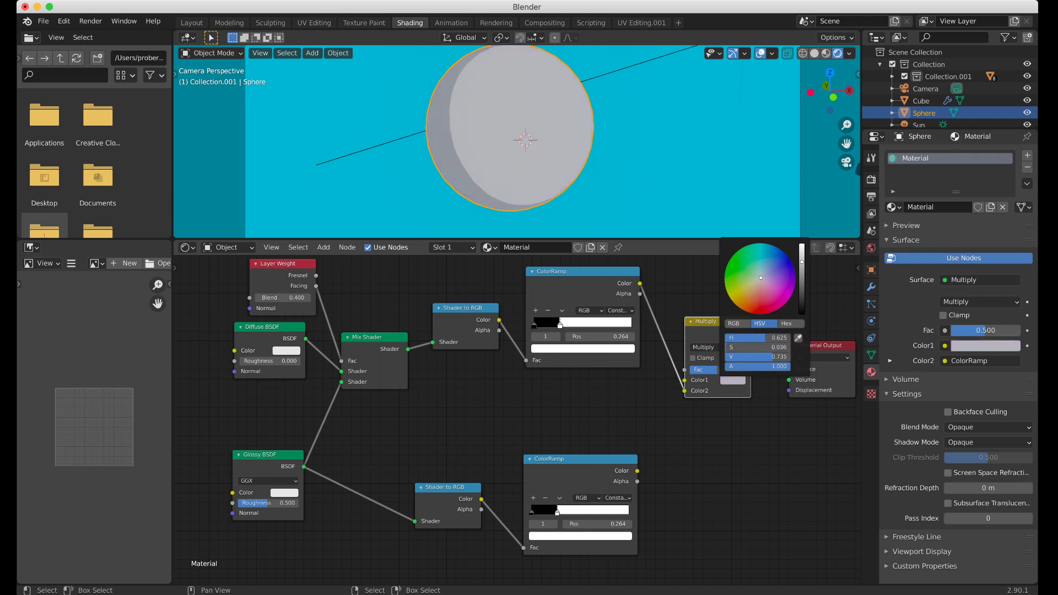
mouse_move(717, 369)
left_mouse_down()
mouse_move(703, 369)
mouse_move(729, 369)
left_mouse_up()
left_click(733, 380)
left_click_drag(761, 278, 765, 313)
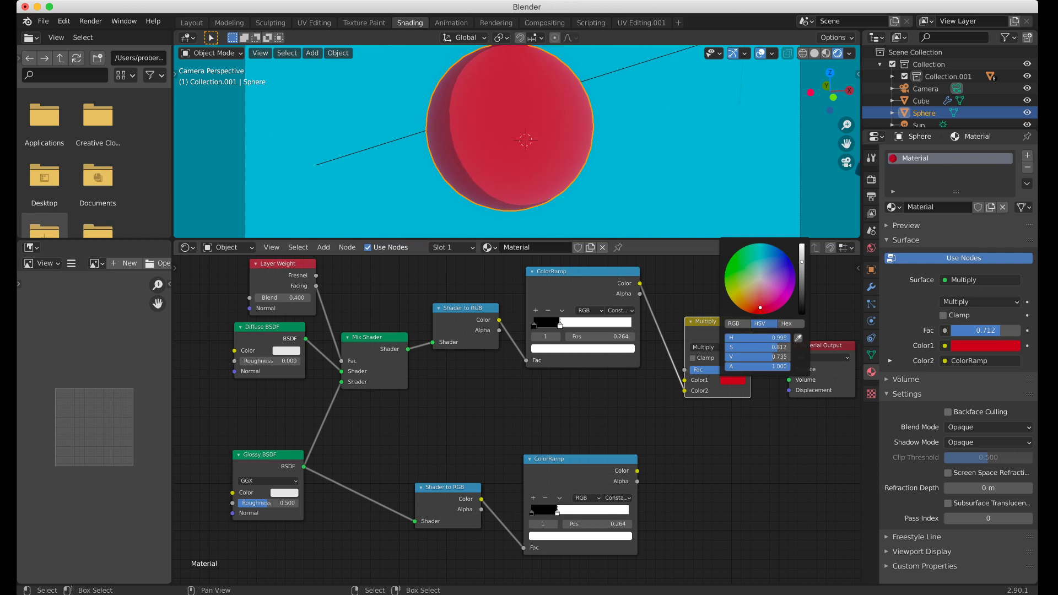
left_click_drag(729, 370, 729, 369)
mouse_move(1004, 330)
left_mouse_down()
mouse_move(970, 331)
mouse_move(1020, 330)
mouse_move(986, 330)
left_mouse_up()
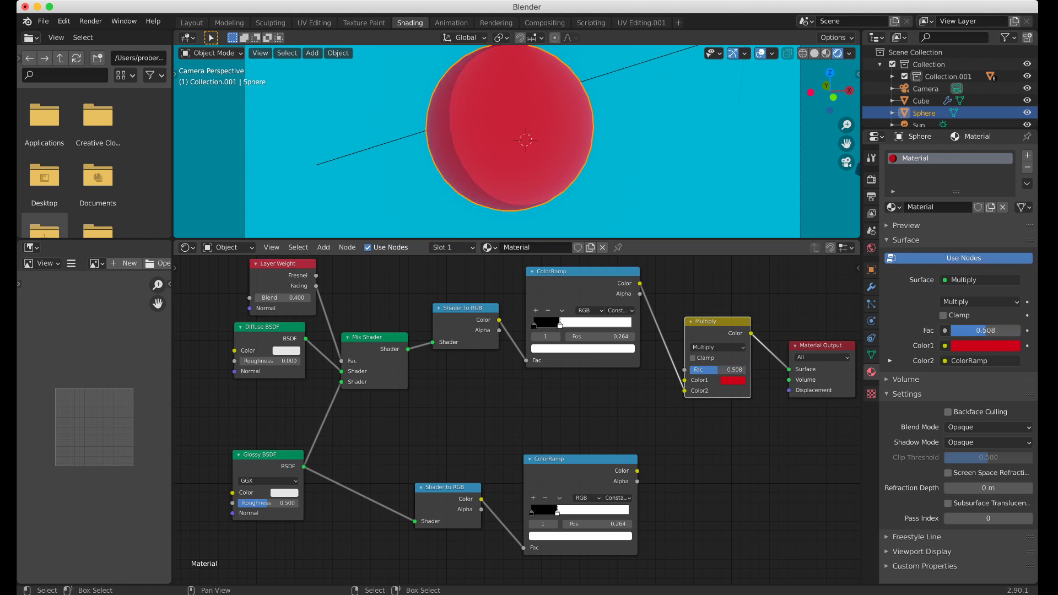
Duplicate the Multiply node below the original and link the lower ColorRamp's Color output to the copy's Color2
left_click(717, 325)
key("shift+d")
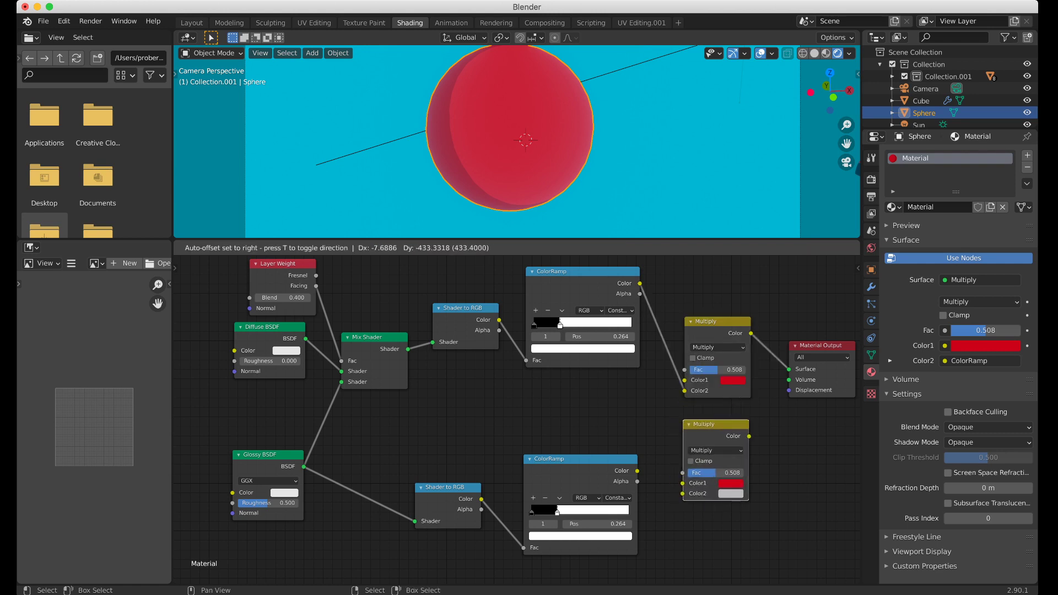
key("Return")
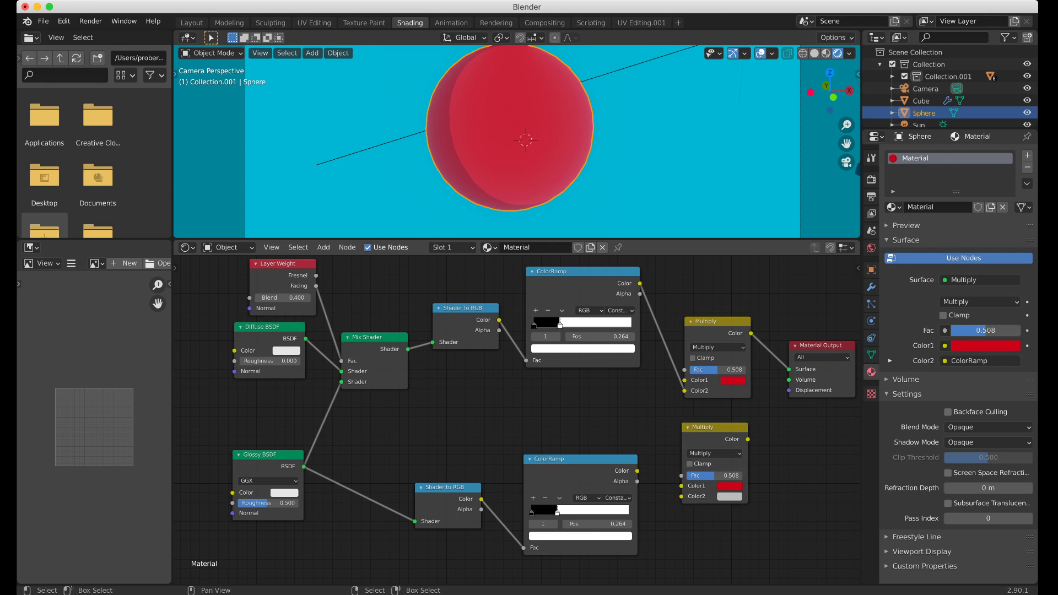
left_click_drag(637, 471, 682, 496)
Set the duplicated mix node's blending mode to Screen and link its output to the Material Output's Surface
left_click(714, 453)
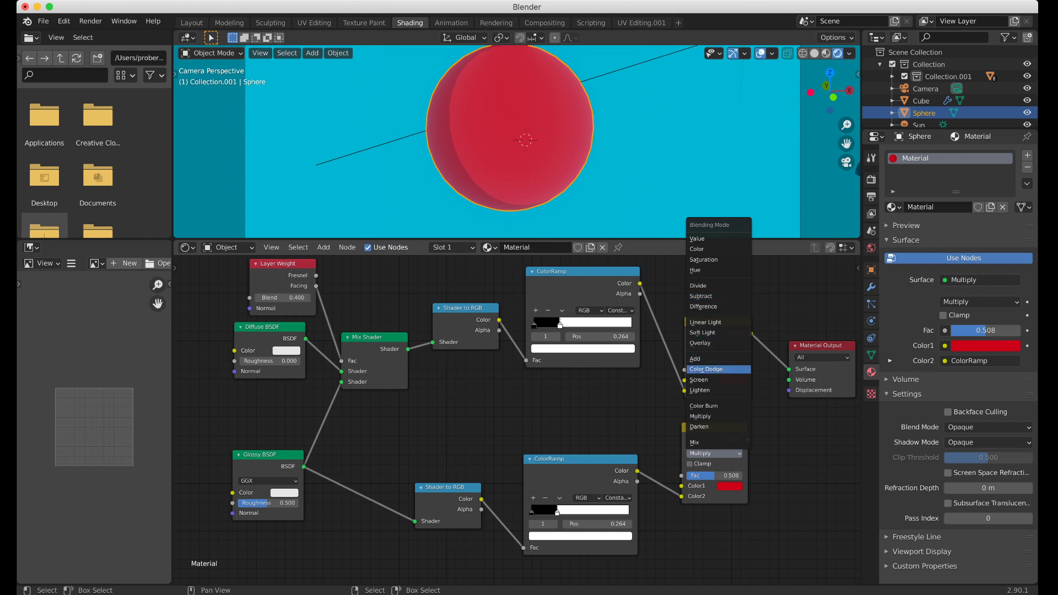
left_click(702, 380)
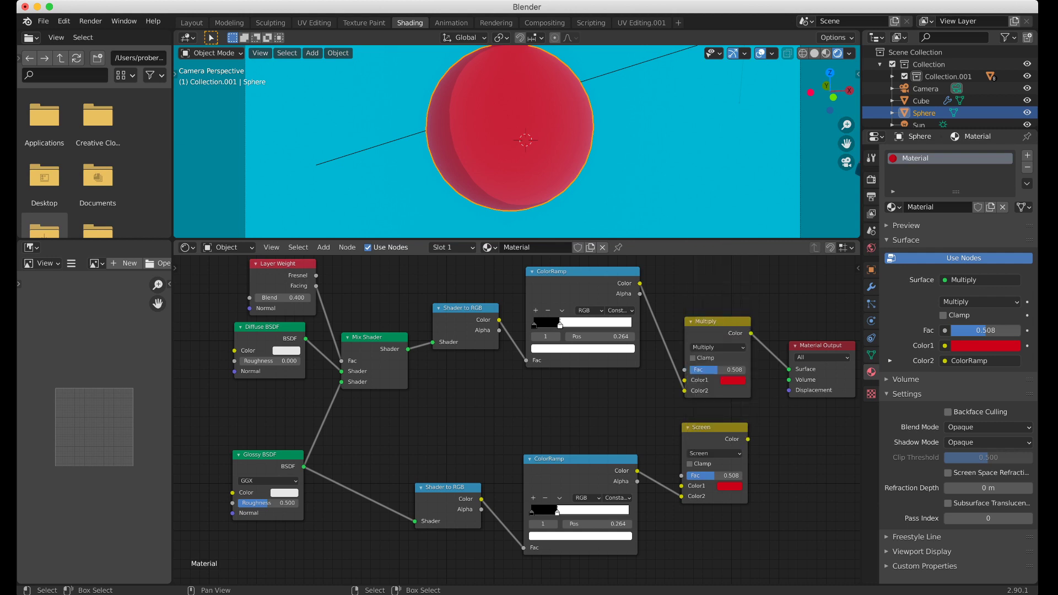
left_click_drag(748, 439, 790, 369)
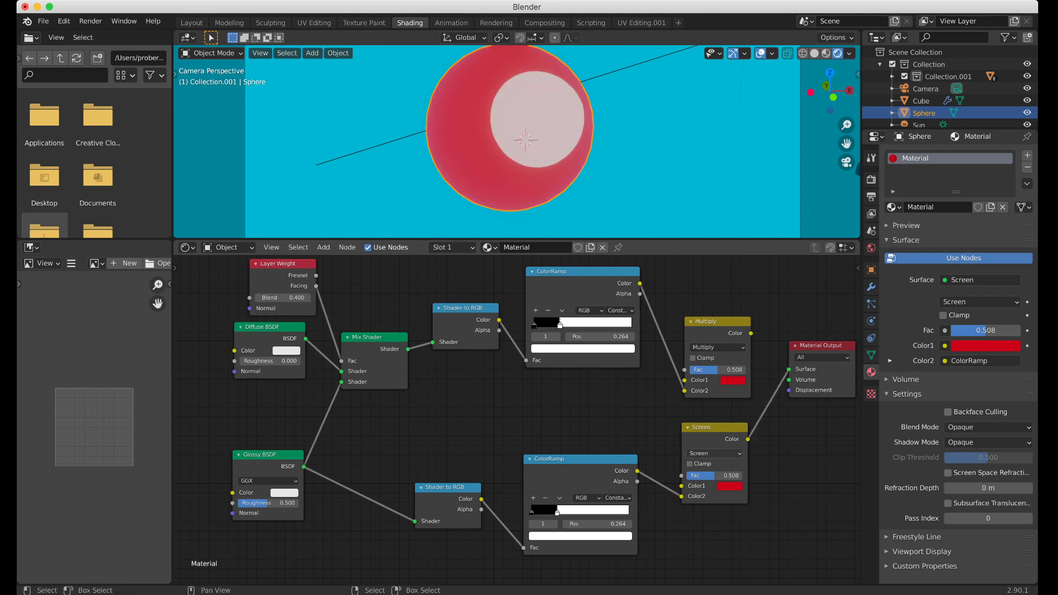
Move the lower ColorRamp's white stop to position 0.282 and set the Glossy BSDF roughness to 0.327
left_click_drag(557, 511, 559, 511)
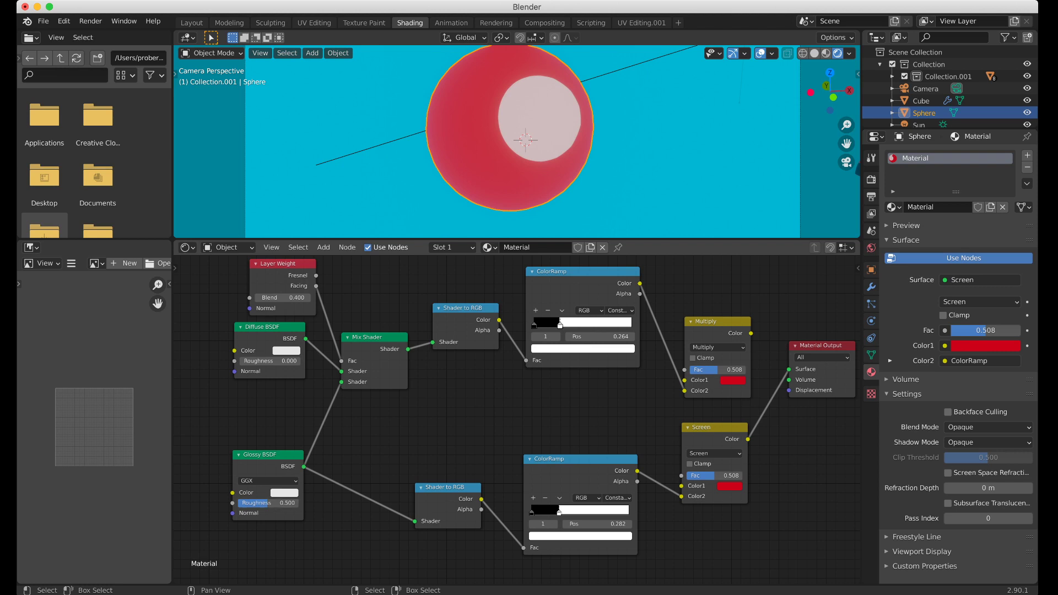
scroll(518, 420, "down", 2)
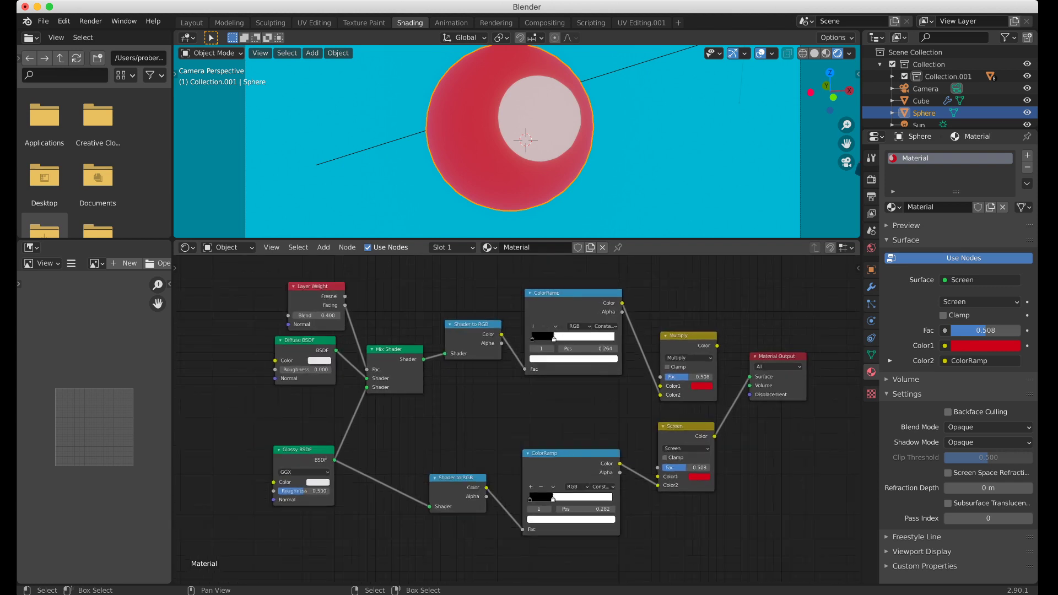
left_click_drag(300, 491, 291, 491)
Move the Material Output farther away, reconnect the Multiply node to its Surface, and insert a MixRGB node on that link
left_click(776, 356)
left_click_drag(776, 357, 717, 346)
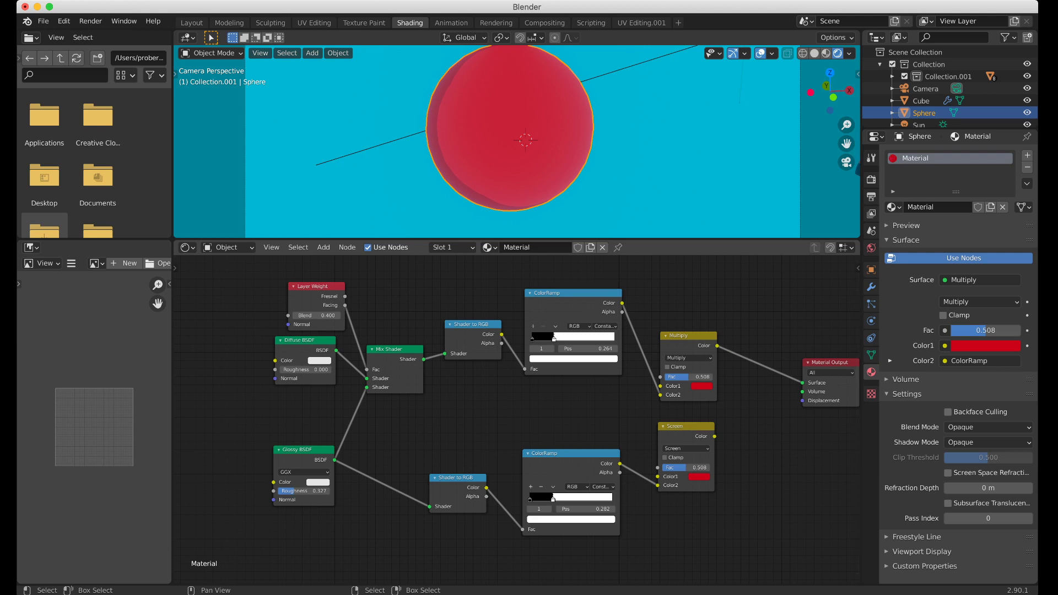
key("shift+a")
mouse_move(766, 393)
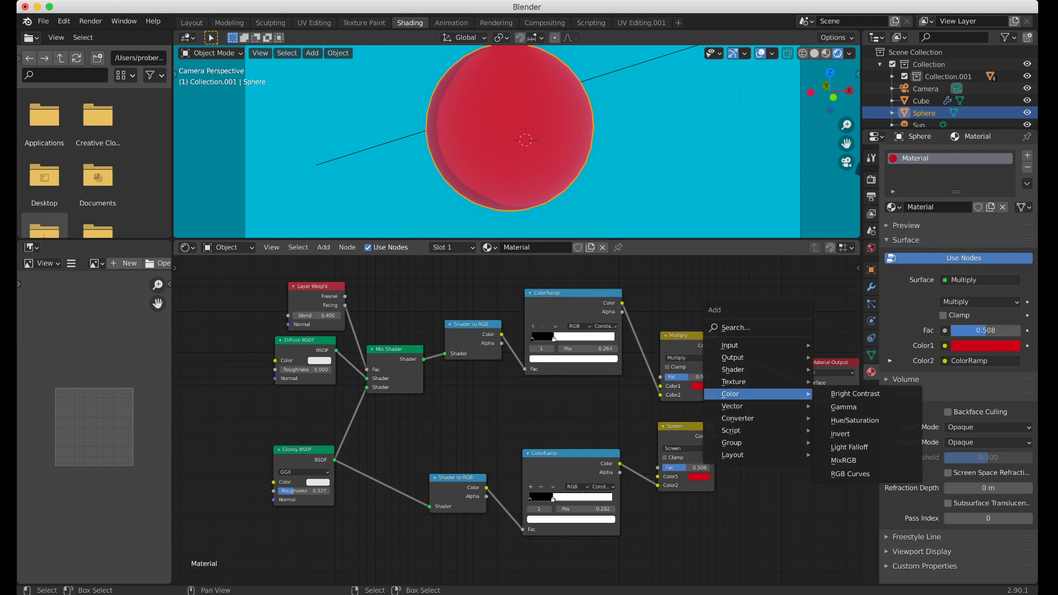
left_click(843, 460)
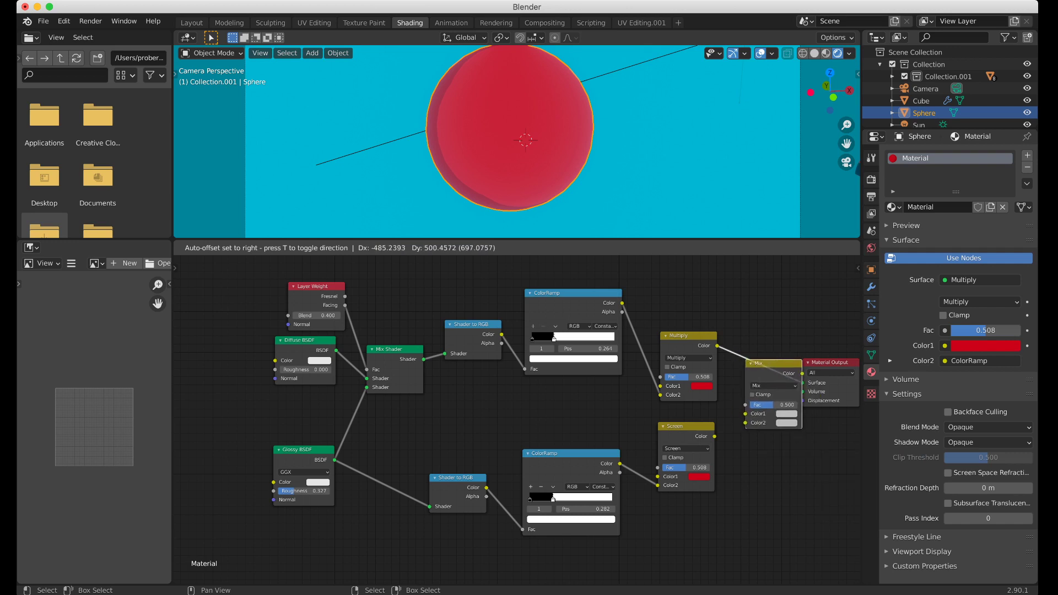
left_click(746, 360)
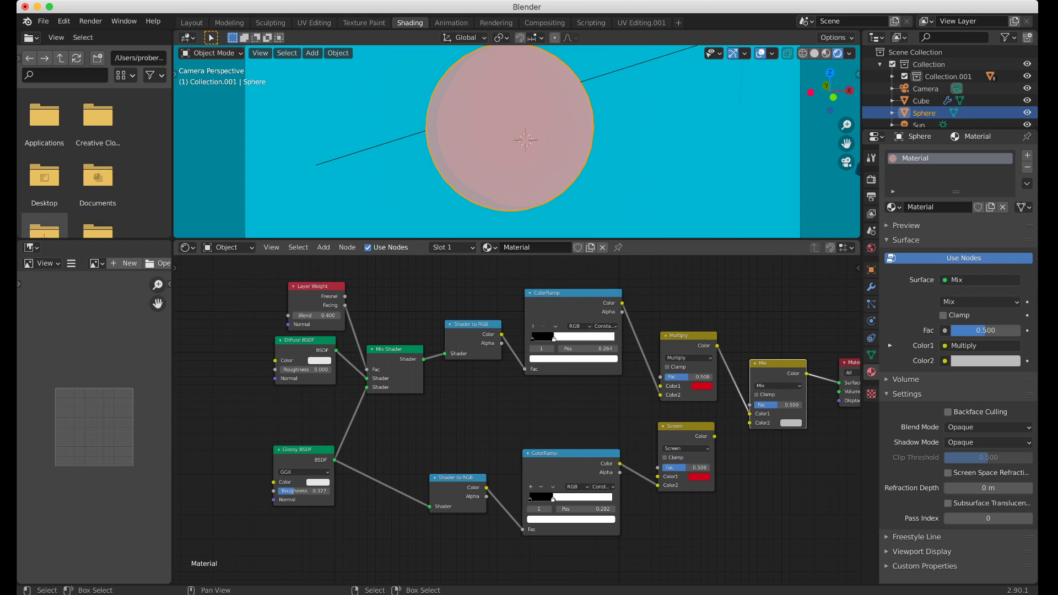
Link the Screen node's Color output to the Mix node's Color2 and set the mix factor to 0.375
left_click_drag(714, 436, 749, 423)
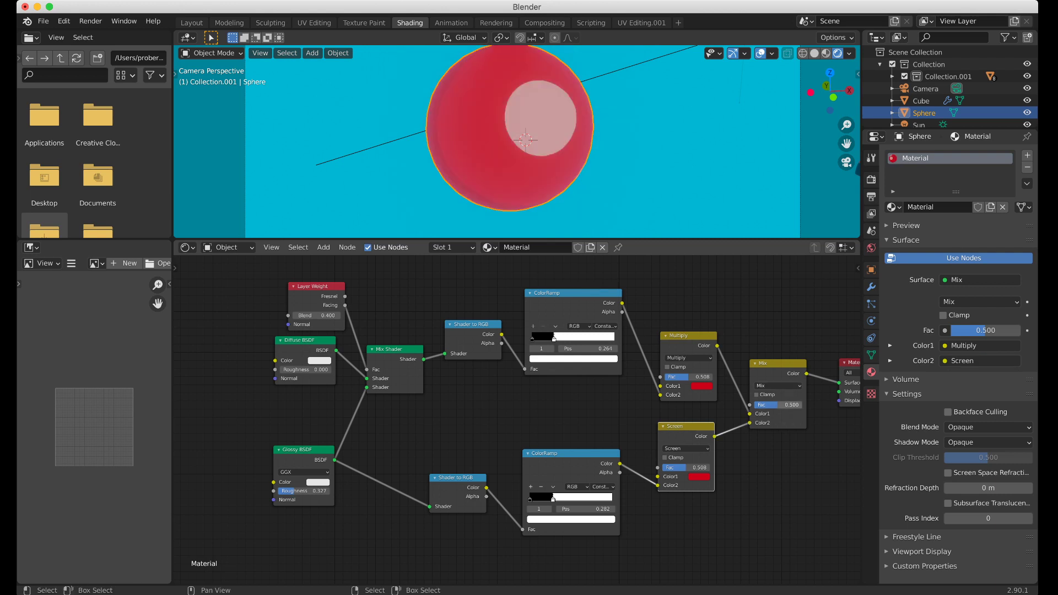
mouse_move(989, 330)
left_mouse_down()
mouse_move(953, 330)
mouse_move(1017, 331)
mouse_move(951, 330)
mouse_move(977, 331)
left_mouse_up()
Combine all shader nodes except the Material Output into a single node group
scroll(517, 418, "down", 1)
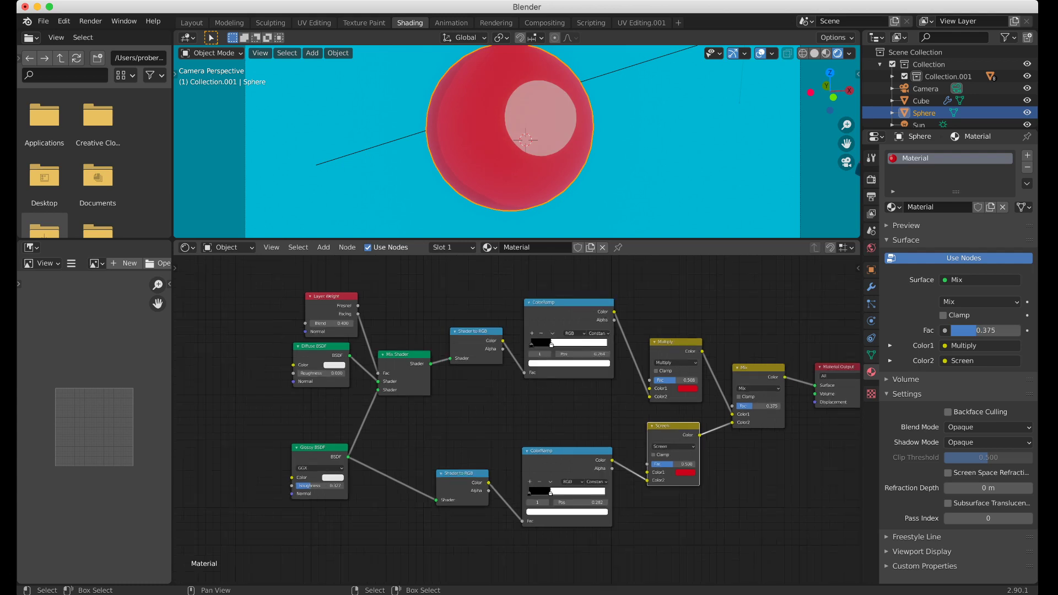
middle_click_drag(517, 419, 482, 419)
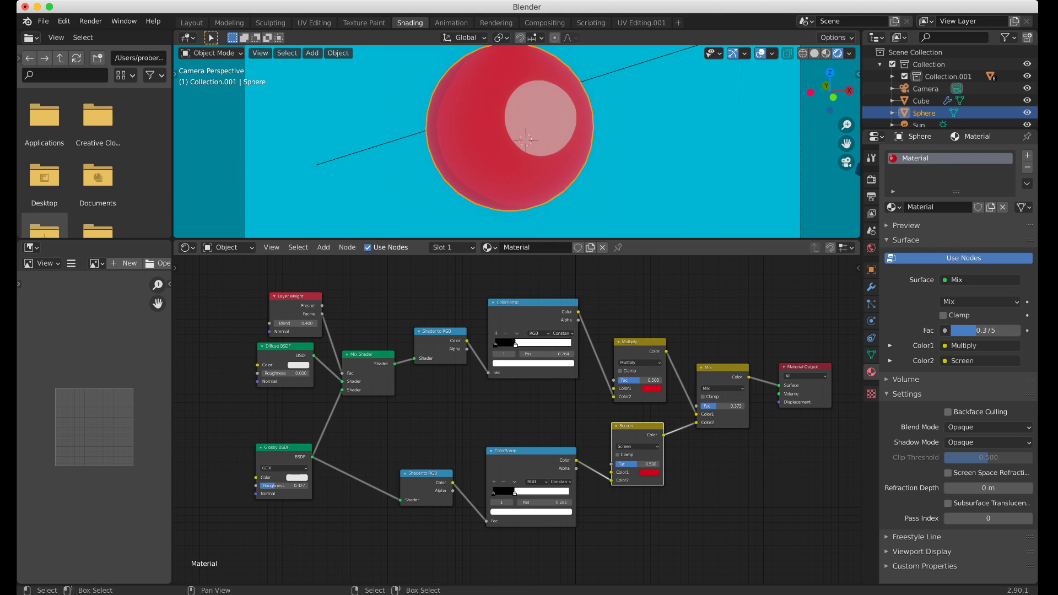
left_click_drag(233, 271, 762, 548)
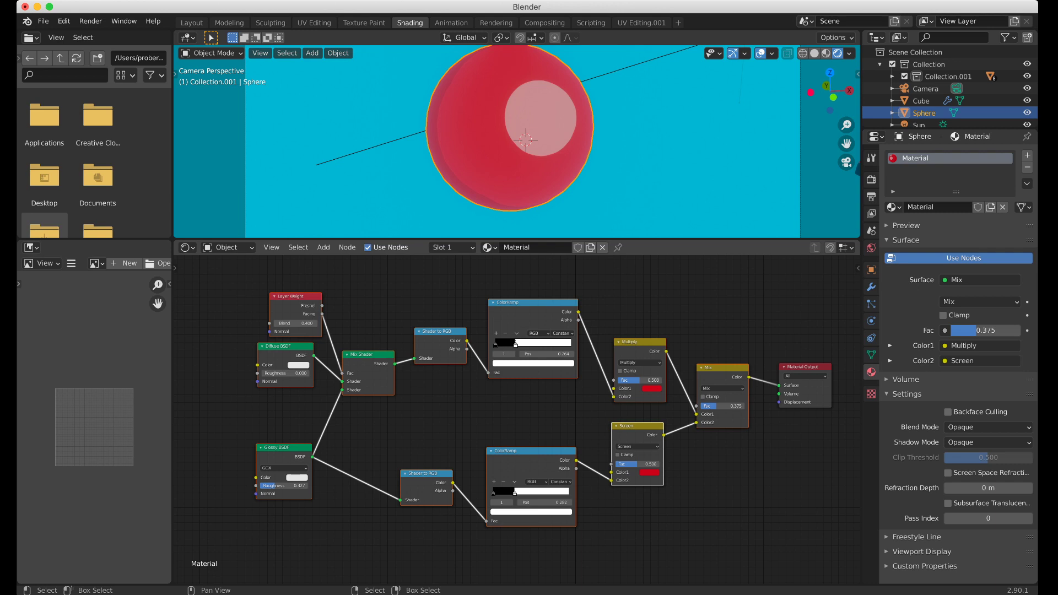
key("shift+a")
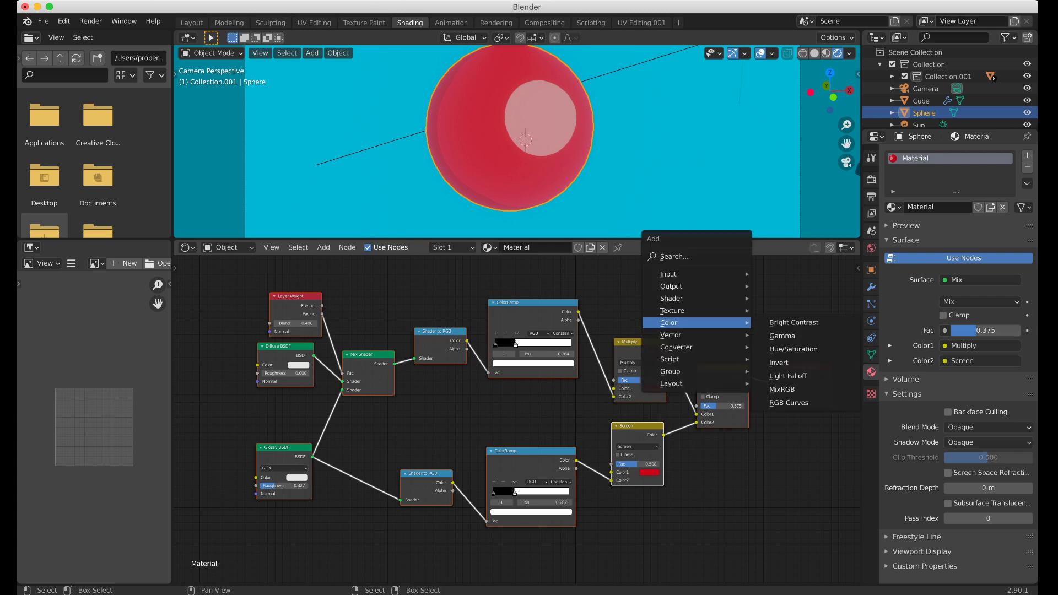
mouse_move(673, 372)
left_click(788, 371)
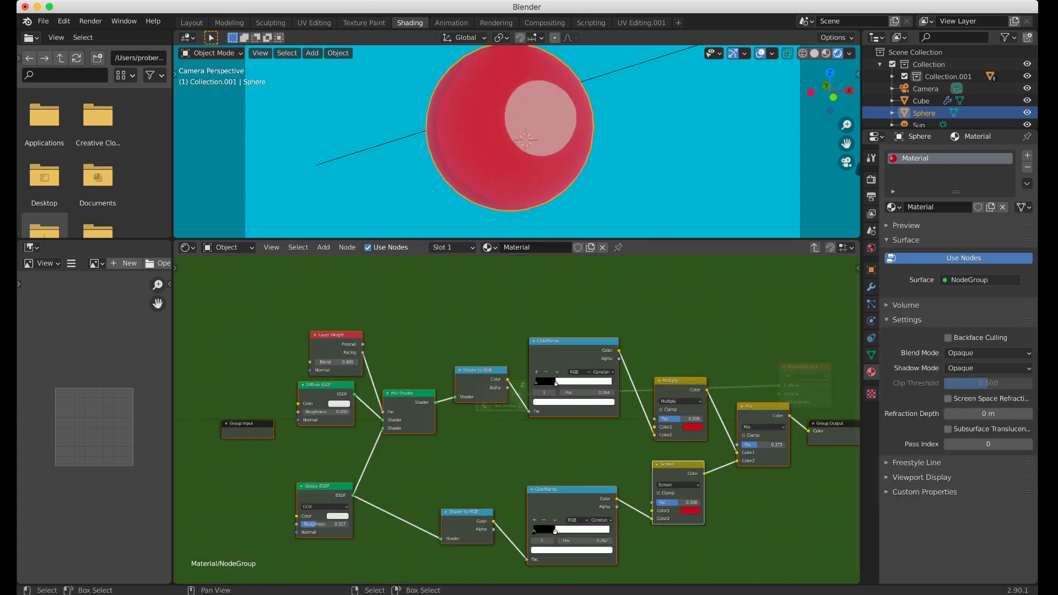
Move the Group Output slightly away from the Mix node, then exit the group and place the NodeGroup node closer to the Material Output
middle_click_drag(615, 438, 552, 392)
key("g")
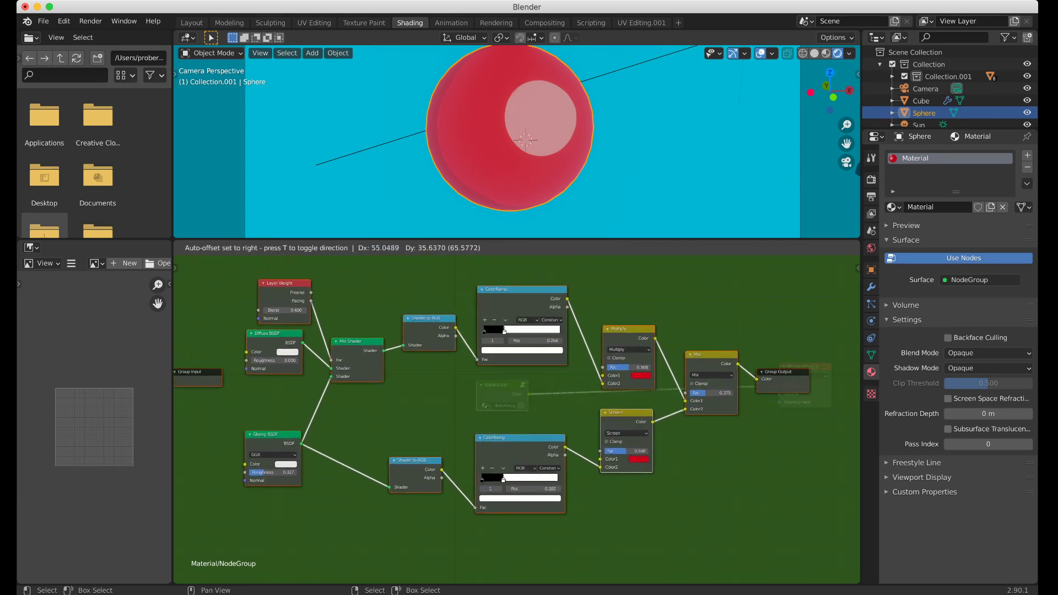
left_click(561, 404)
left_click(561, 404)
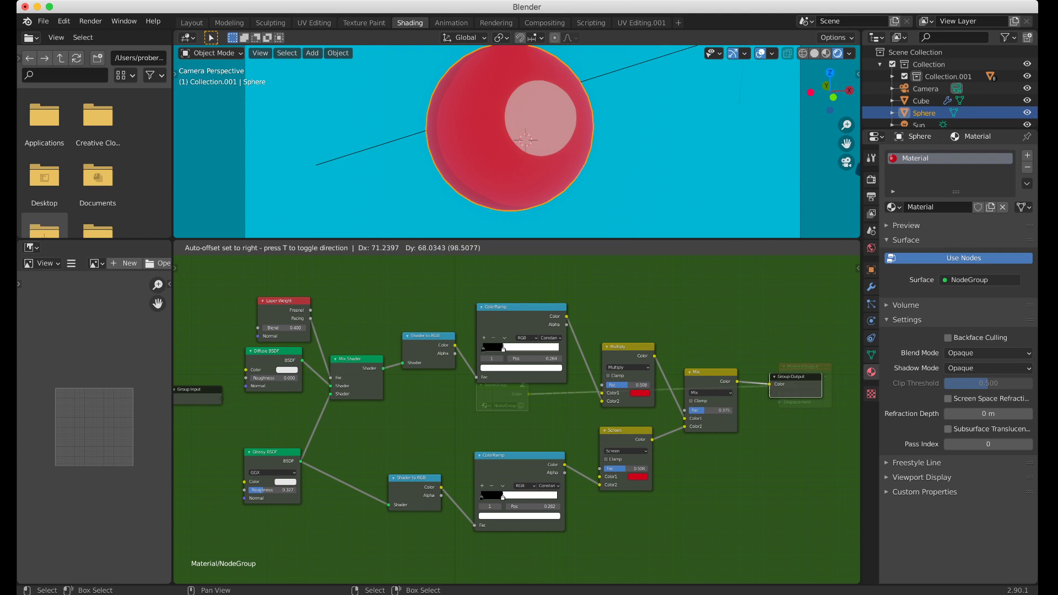
key("Tab")
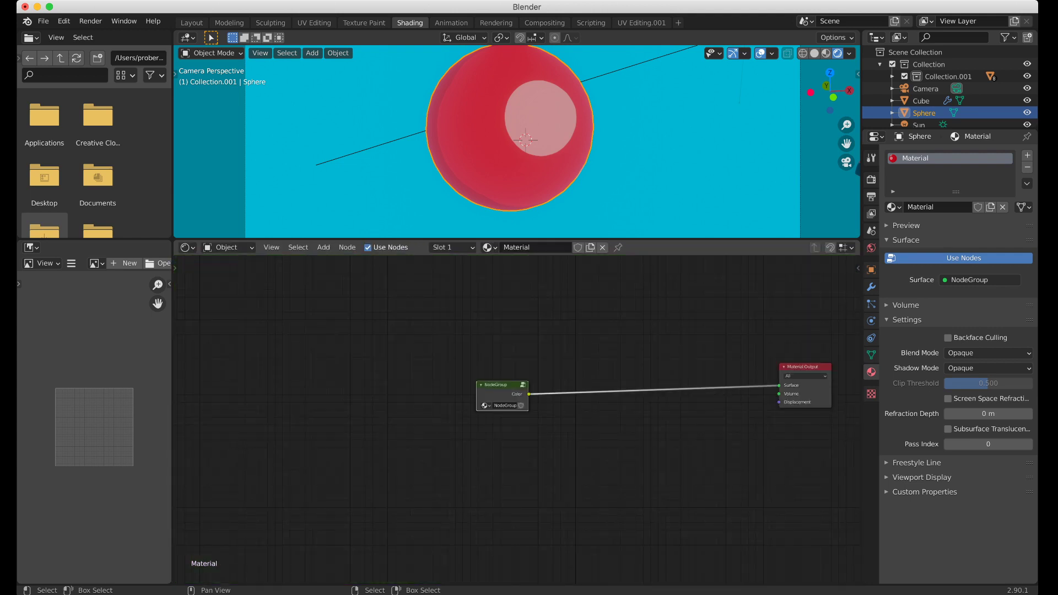
key("g")
left_click(642, 379)
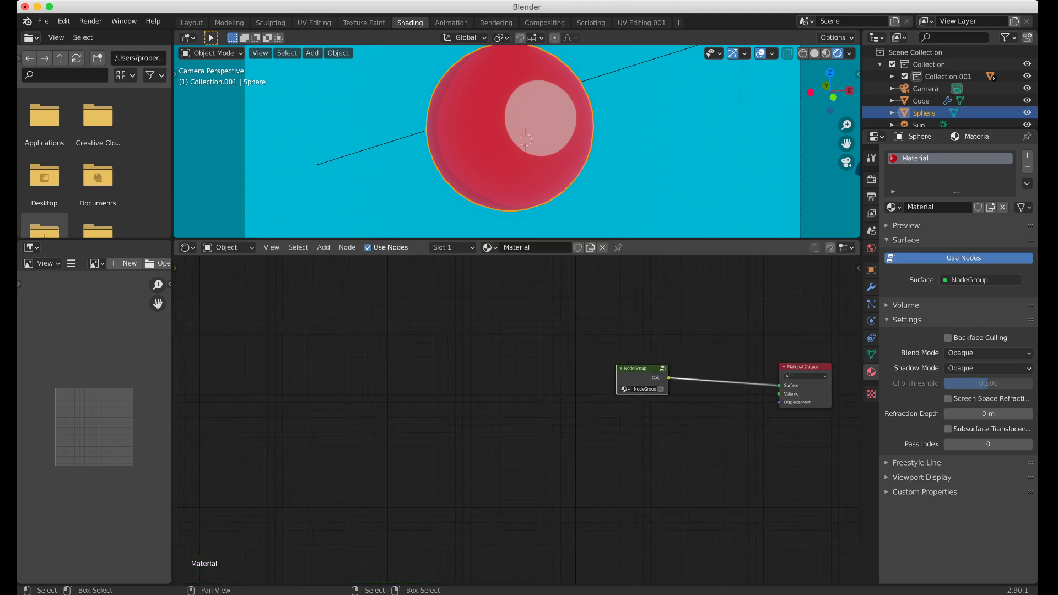
Inside the group, link one Group Input color socket to Color1 of both the Multiply and Screen nodes, and move the lower ColorRamp down
key("Tab")
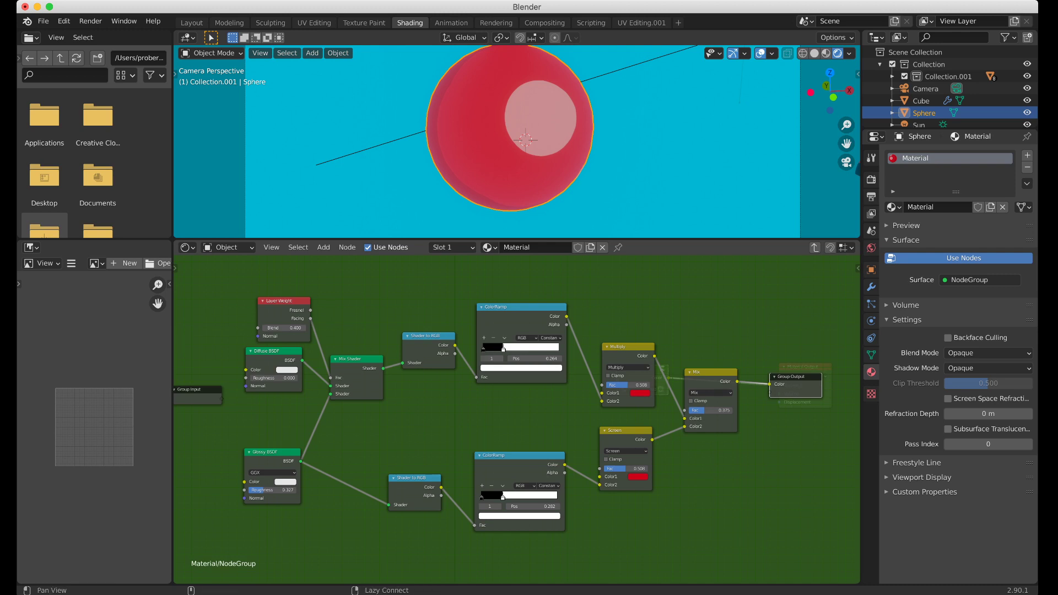
scroll(517, 419, "left", 3, "ctrl")
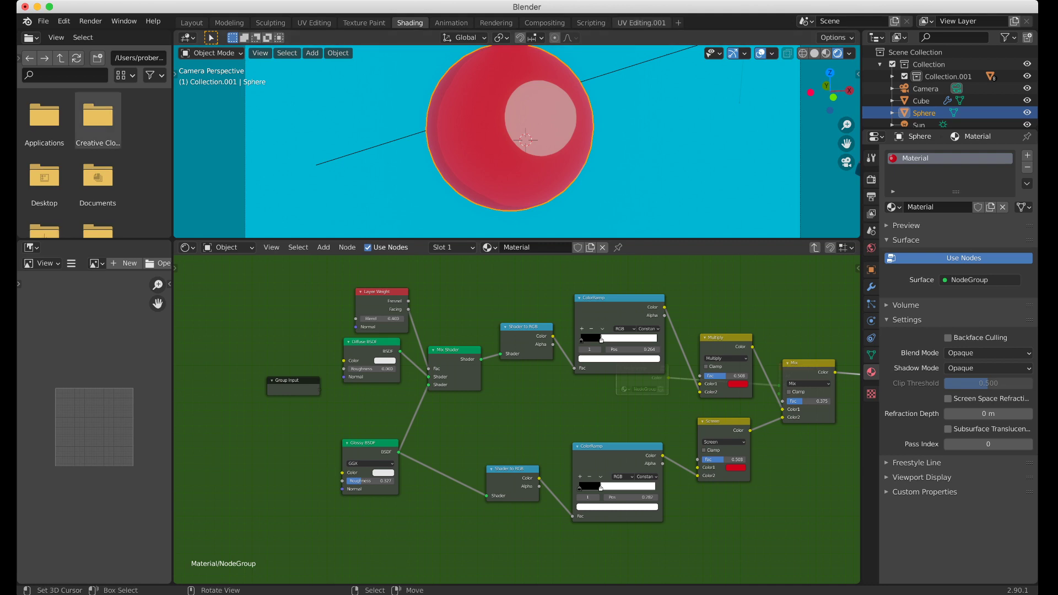
left_click_drag(293, 386, 697, 384)
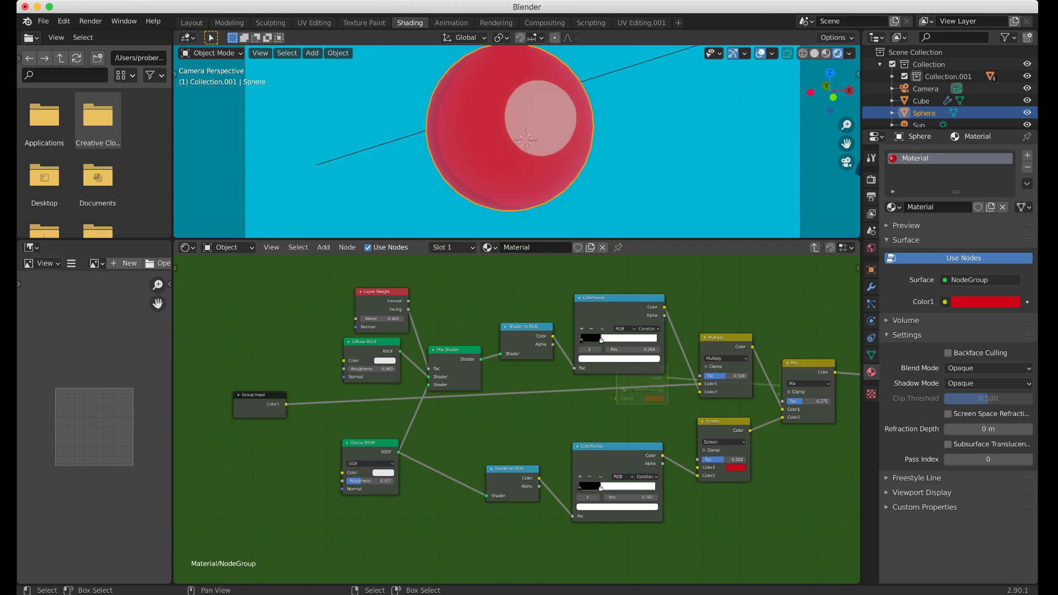
left_click_drag(286, 404, 697, 468)
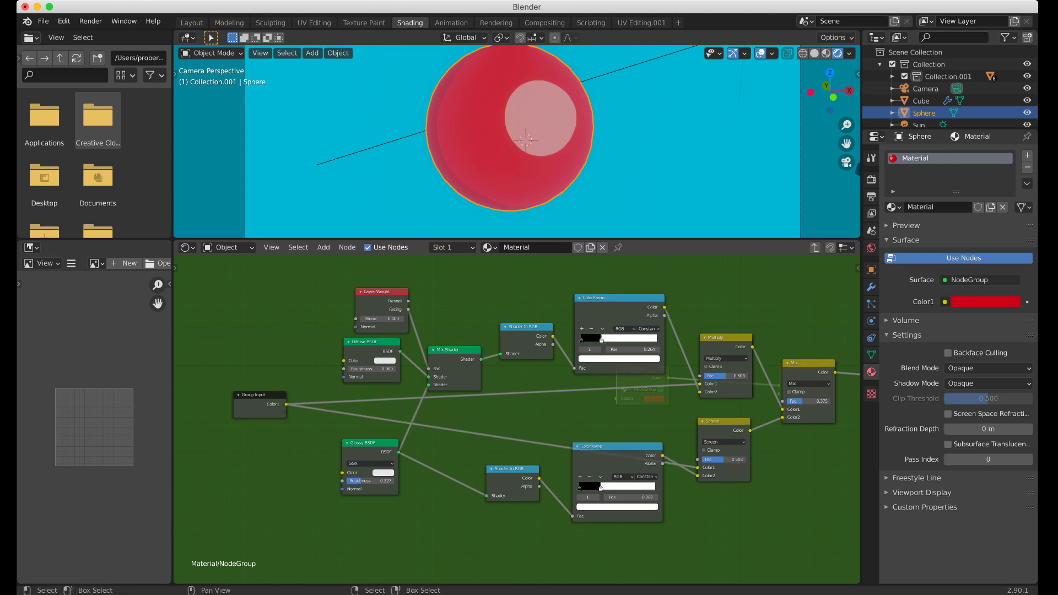
left_click_drag(617, 446, 615, 468)
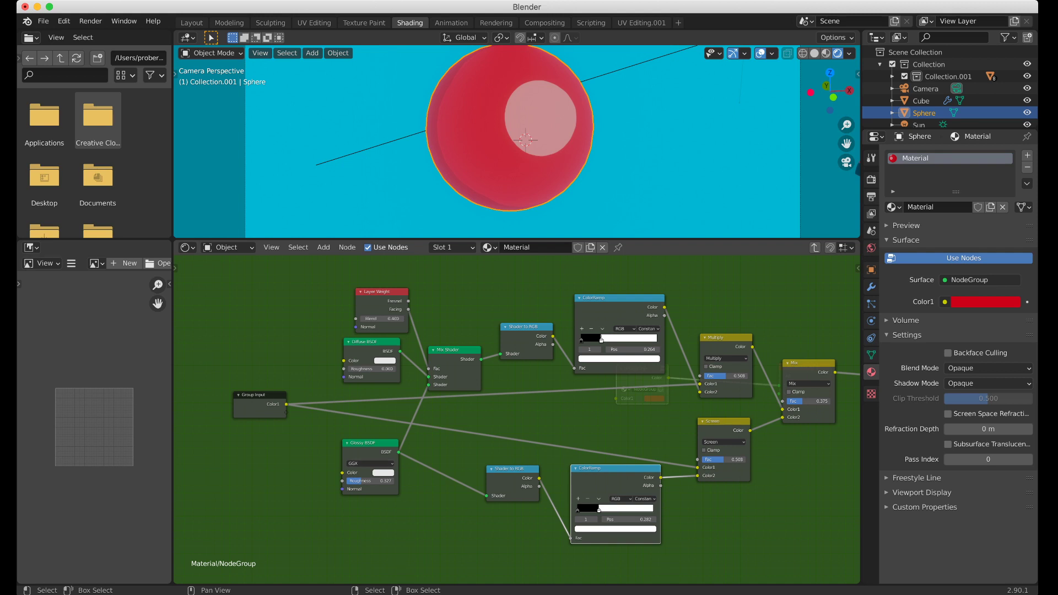
Set the Multiply factor to 0.954 and the Screen factor to 0.775, and expose both factors on the Group Input
mouse_move(722, 376)
left_mouse_down()
mouse_move(750, 376)
mouse_move(286, 412)
left_mouse_up()
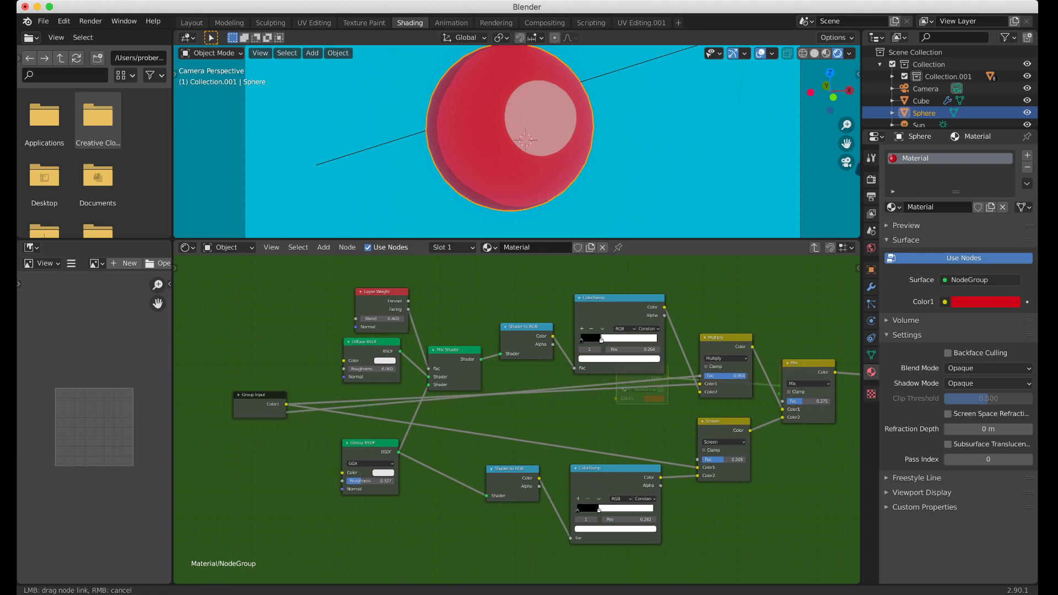
mouse_move(725, 460)
left_mouse_down()
mouse_move(709, 459)
mouse_move(737, 460)
mouse_move(709, 459)
mouse_move(744, 460)
mouse_move(466, 453)
mouse_move(292, 418)
mouse_move(383, 431)
left_mouse_up()
left_click_drag(697, 460, 286, 420)
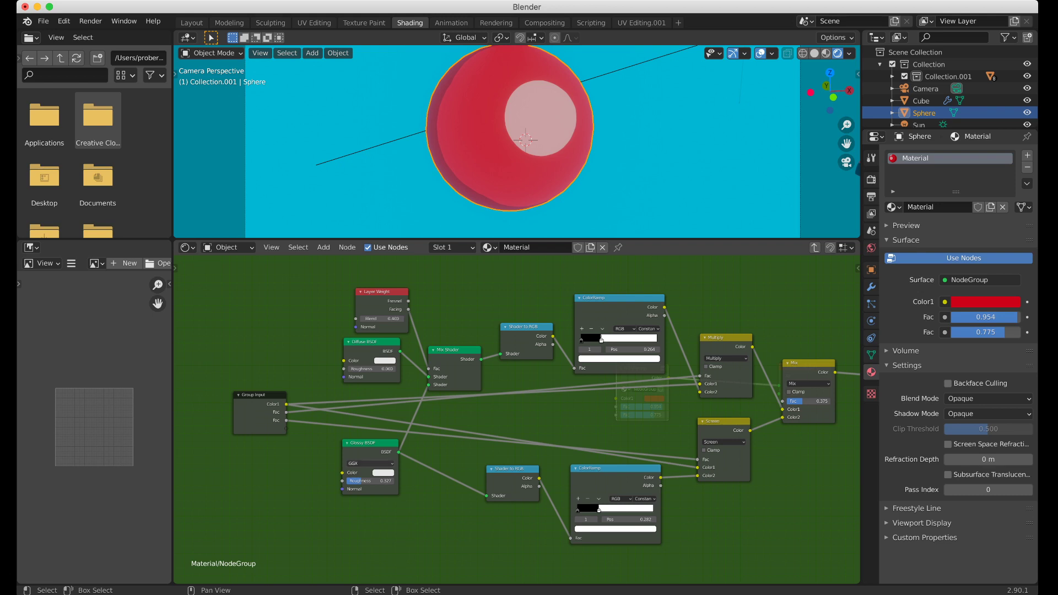
Expose the Glossy BSDF roughness, the Layer Weight blend and the final Mix node's factor on the Group Input
left_click_drag(342, 481, 286, 428)
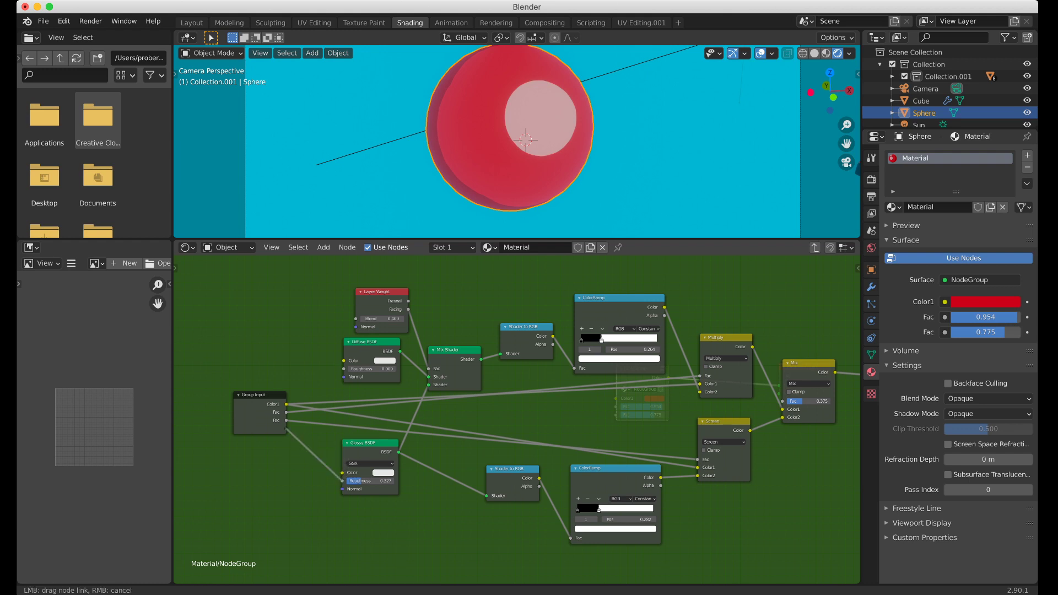
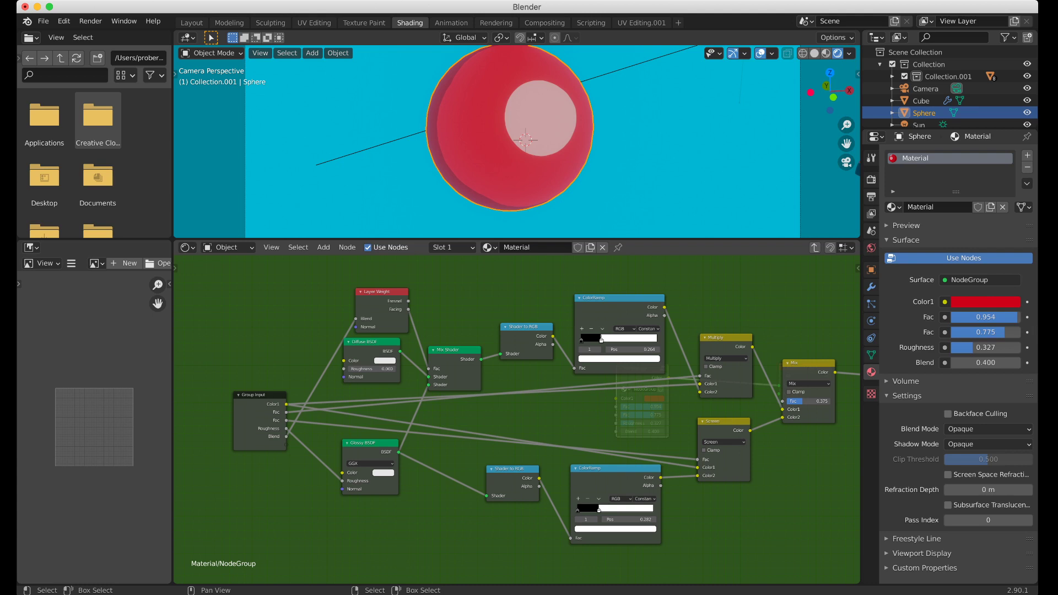
left_click_drag(782, 410, 286, 444)
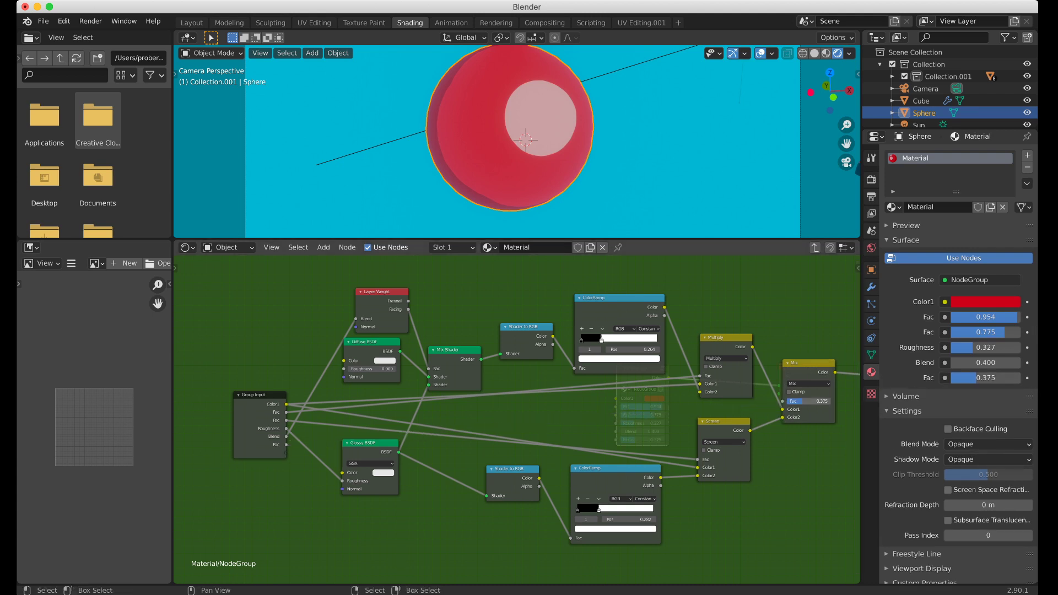
left_click_drag(803, 402, 286, 444)
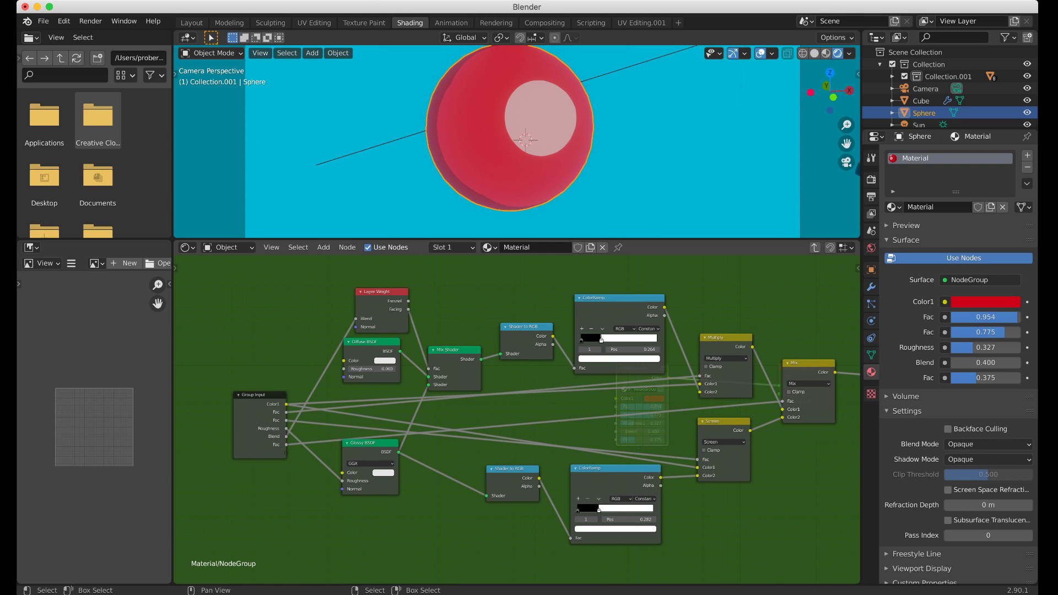
Link one shared Group Input normal socket to the Layer Weight, Diffuse BSDF and Glossy BSDF nodes, and exit the group
left_click_drag(380, 292, 364, 285)
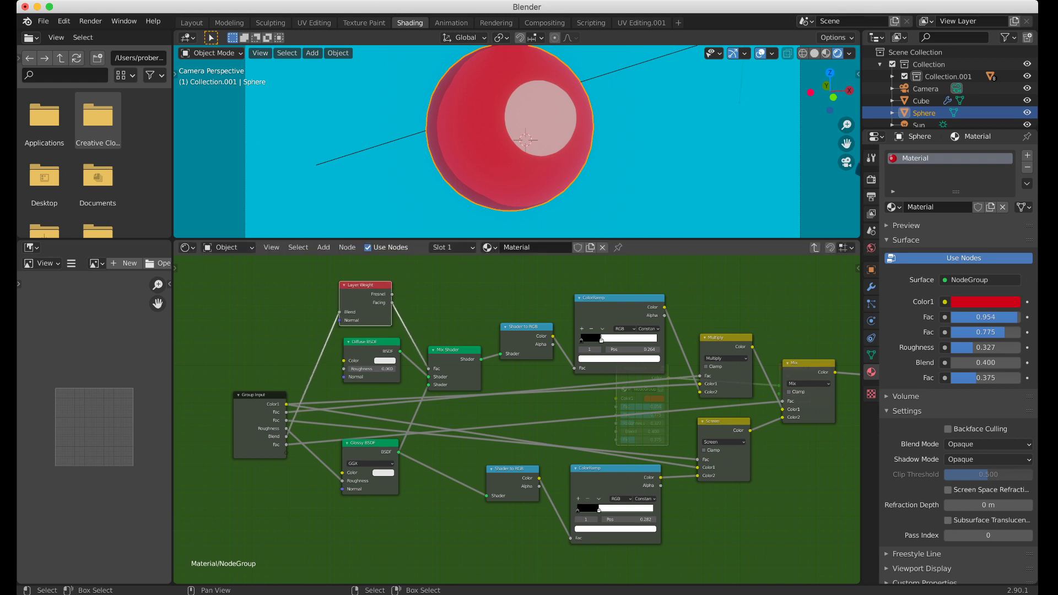
left_click_drag(339, 320, 344, 377)
left_click_drag(342, 489, 286, 453)
left_click_drag(342, 488, 342, 489)
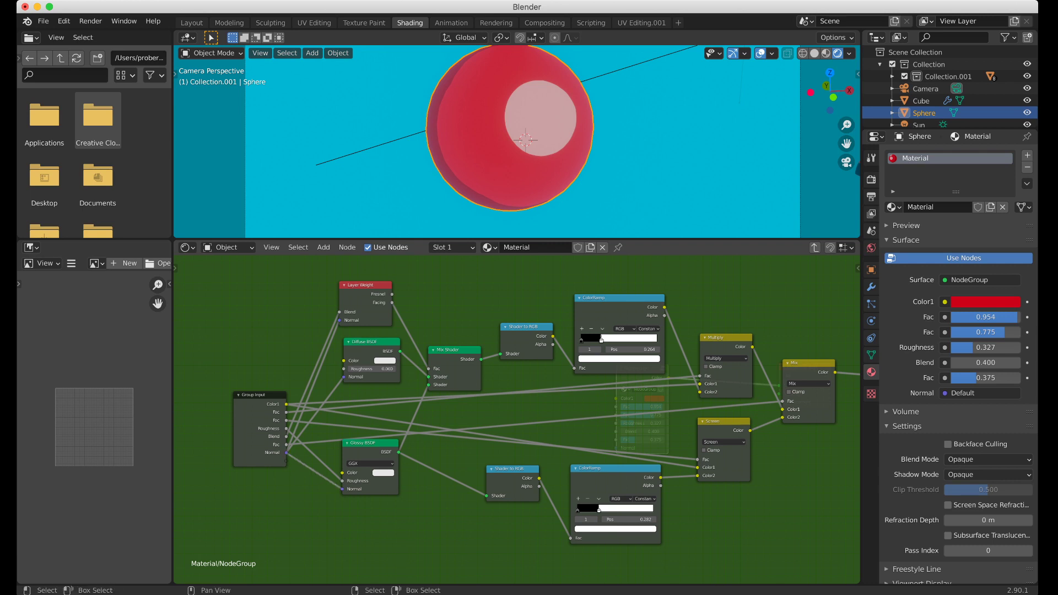
key("Tab")
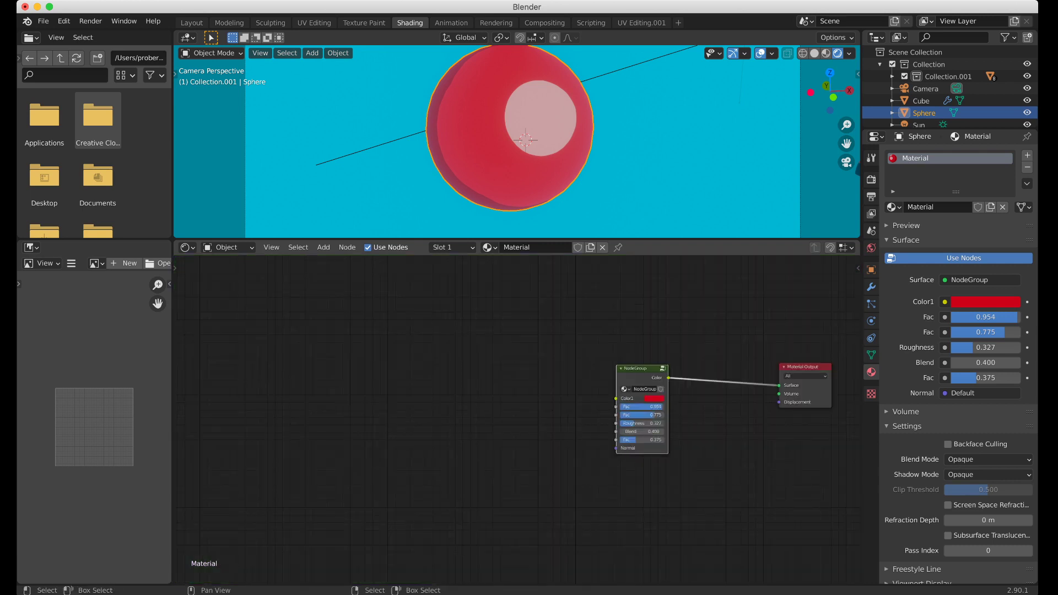
On the NodeGroup node, set the first two Fac values to 1.000, Roughness to 0.335 and the last Fac to 0.525
key("Home")
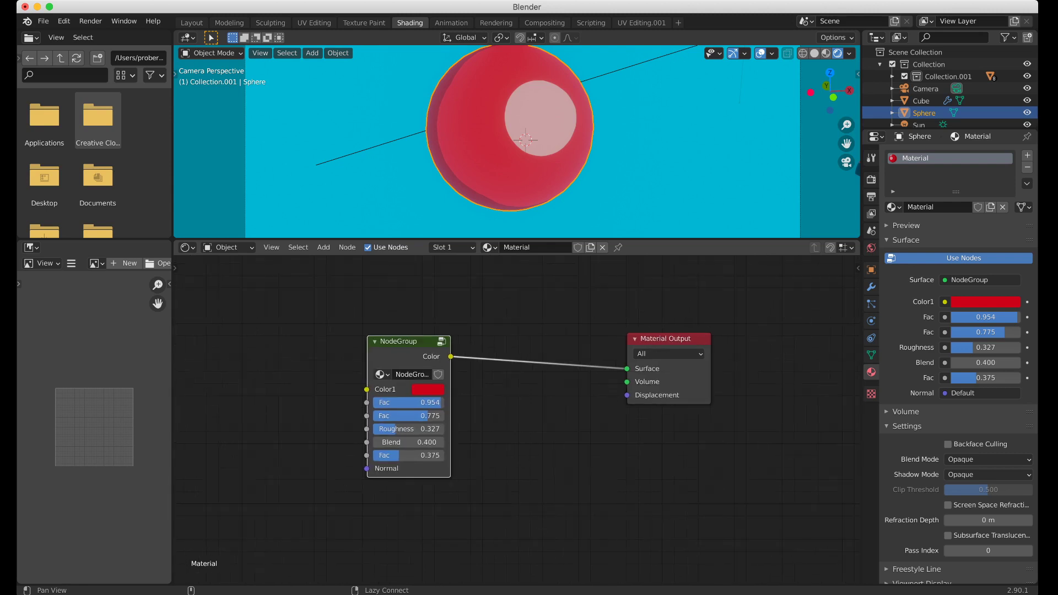
left_click_drag(407, 341, 405, 322)
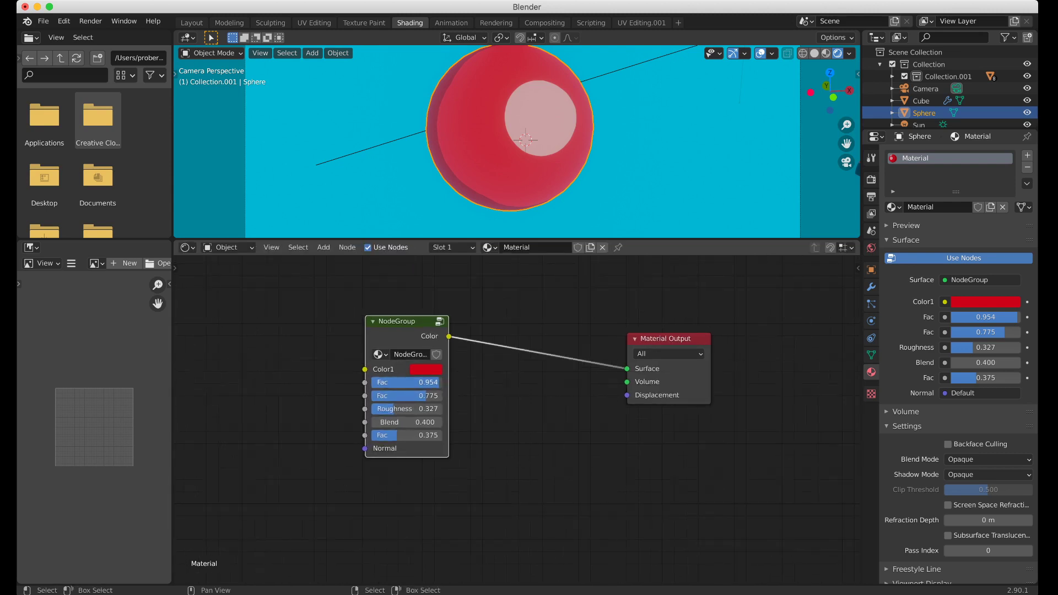
mouse_move(430, 383)
left_mouse_down()
mouse_move(387, 382)
mouse_move(441, 382)
mouse_move(382, 396)
mouse_move(442, 396)
mouse_move(391, 409)
mouse_move(414, 409)
mouse_move(412, 436)
mouse_move(385, 436)
mouse_move(419, 435)
mouse_move(394, 435)
mouse_move(409, 435)
left_mouse_up()
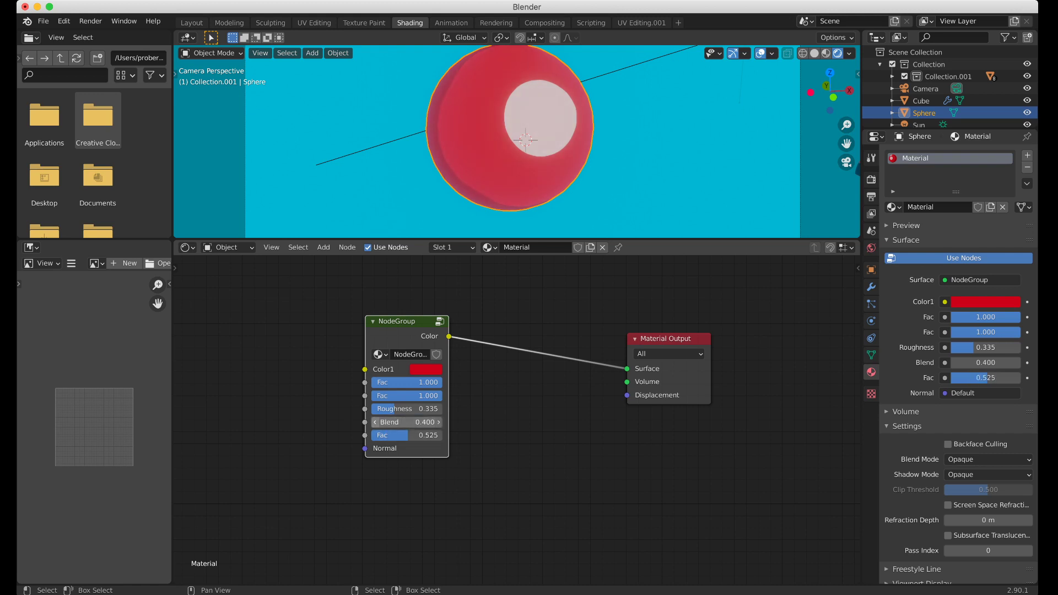
Try Blend values between 0.700 and 1.000 on the NodeGroup node and leave Blend at 0.800
left_click(375, 422)
left_click(375, 422)
left_click(439, 422)
left_click(439, 422)
left_click(439, 422)
left_click(438, 422)
left_click(438, 422)
left_click(438, 422)
left_click(439, 422)
left_click(439, 422)
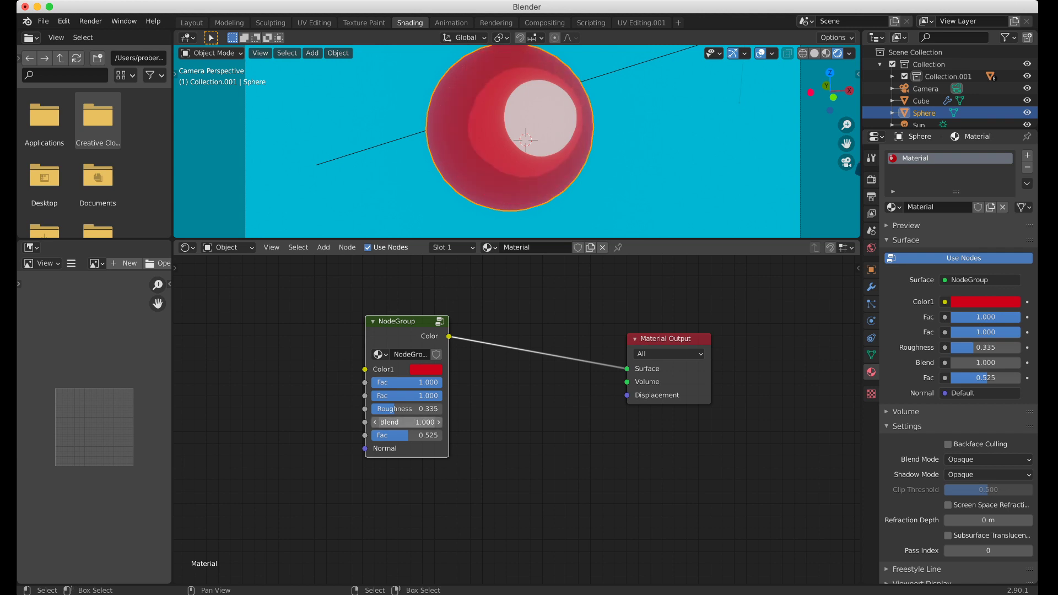
left_click(375, 422)
left_click(375, 422)
left_click(374, 422)
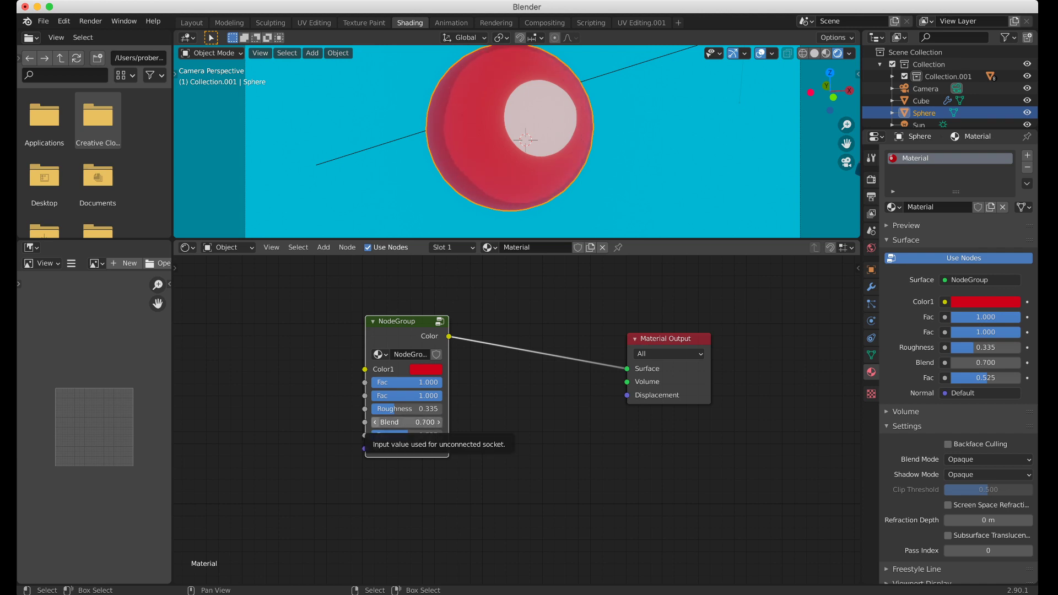
left_click(375, 422)
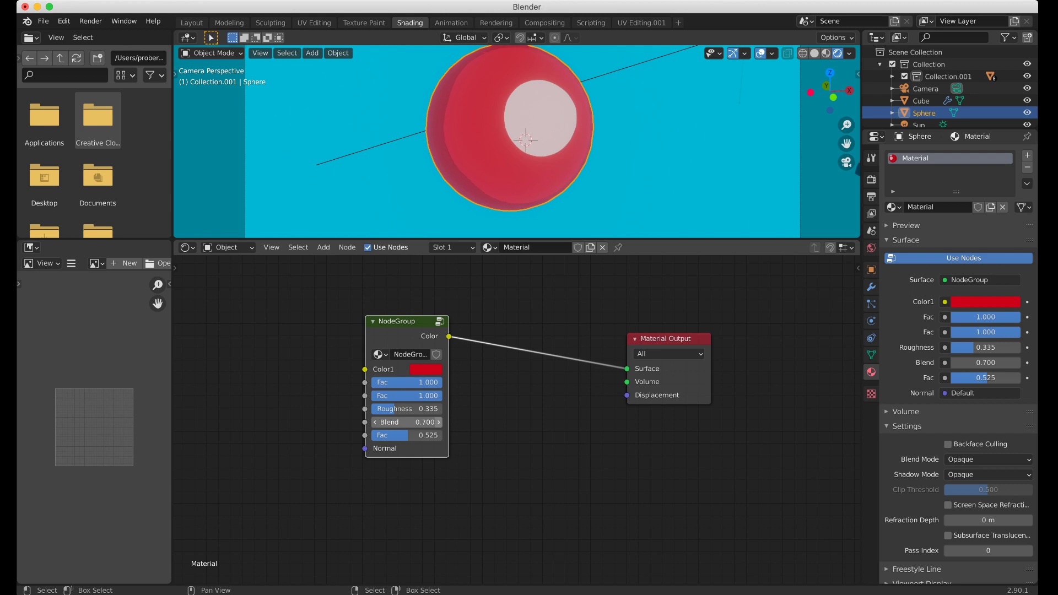
left_click(438, 423)
left_click(439, 423)
left_click(438, 422)
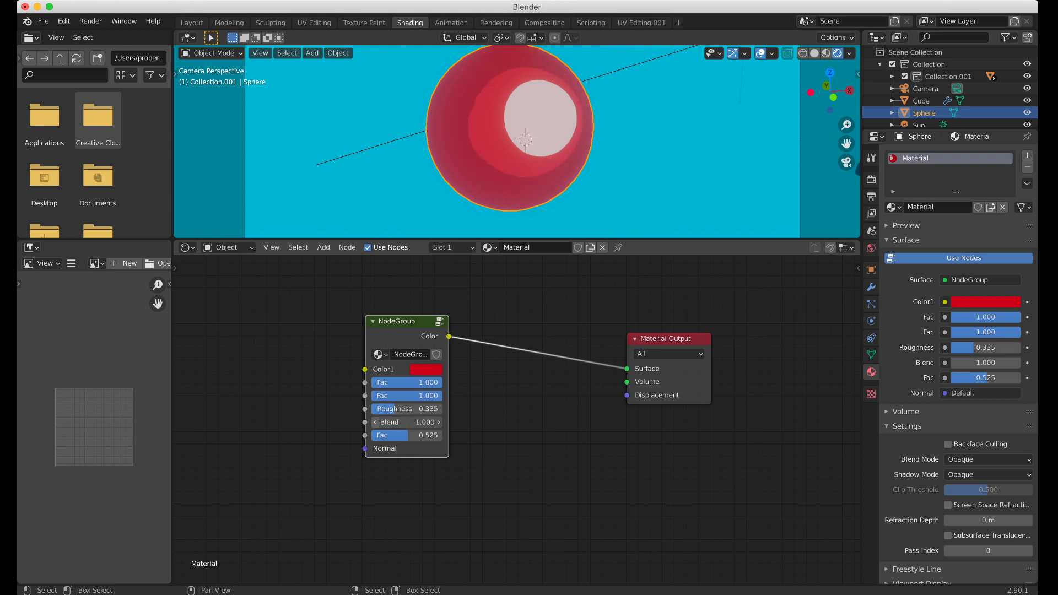
left_click(374, 422)
left_click(375, 422)
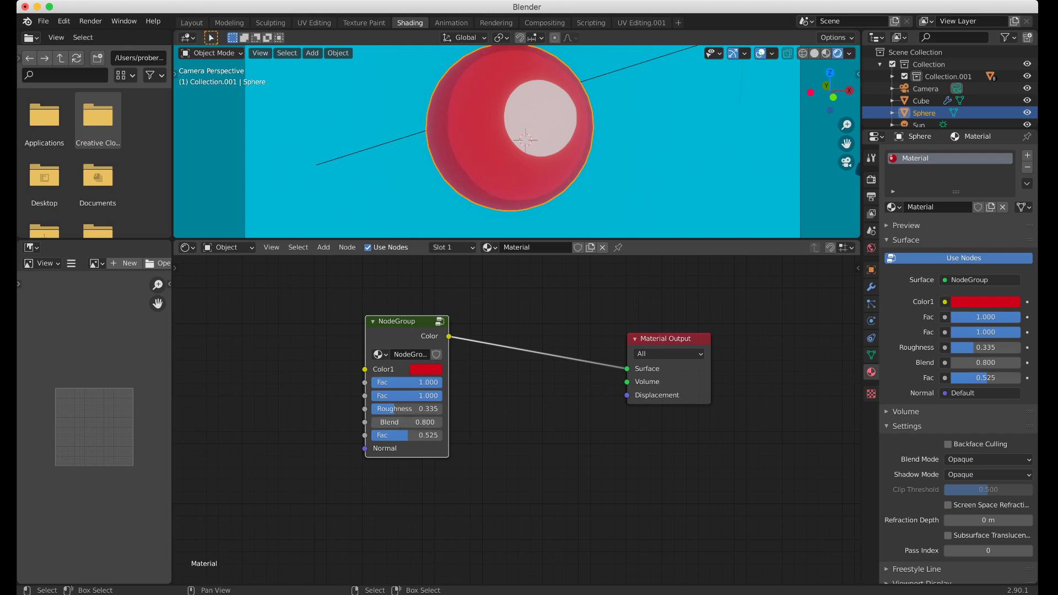
Select all objects of Collection.001 and move the scooter beside the sphere by about -5.76 m X, 0.93 m Y and -0.18 m Z
left_click_drag(518, 241, 518, 335)
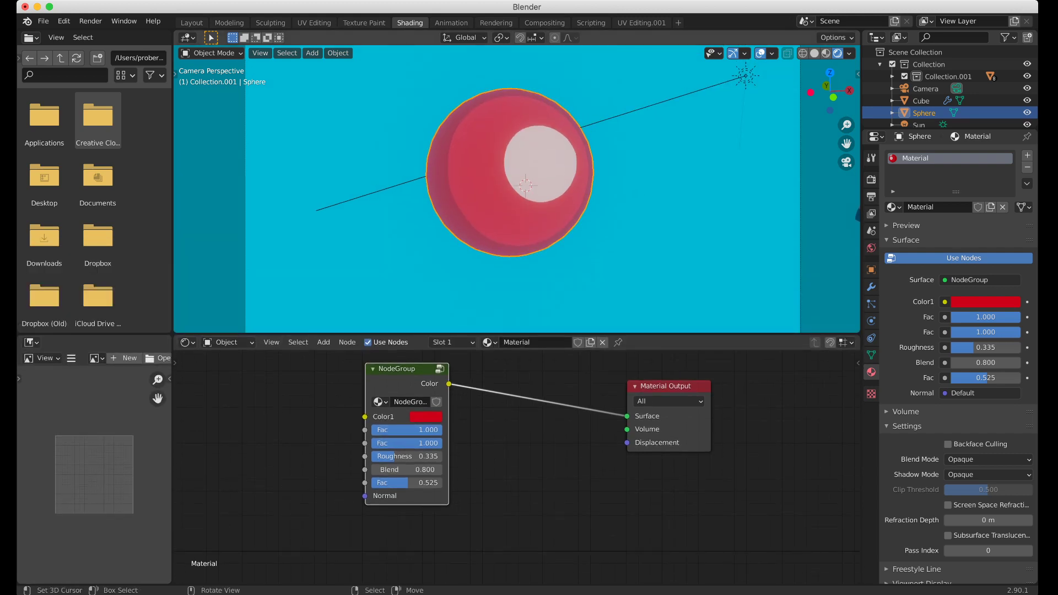
scroll(519, 187, "down", 2)
middle_click_drag(519, 187, 372, 201, "shift")
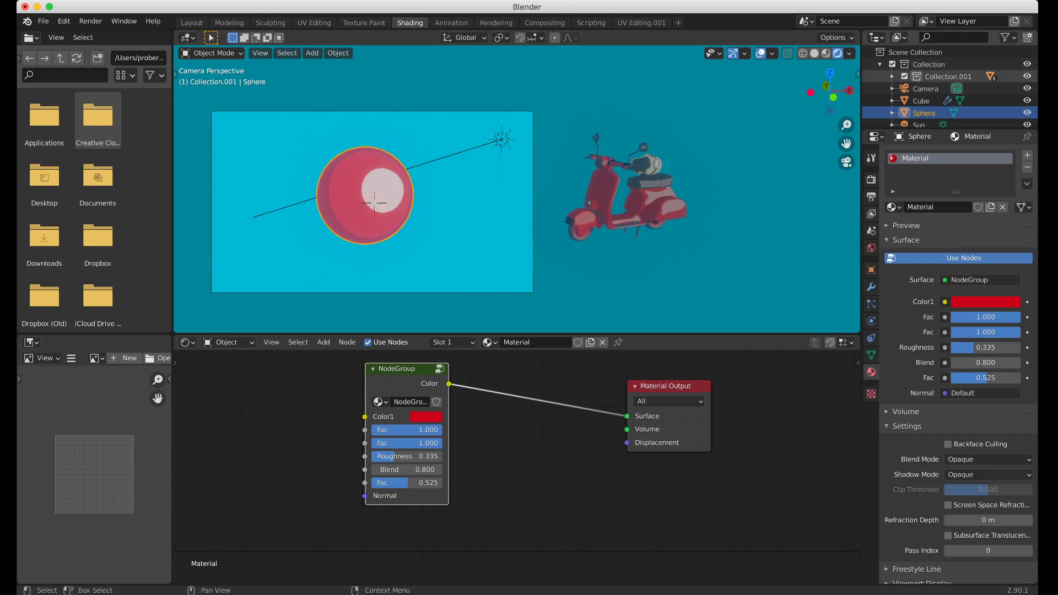
right_click(937, 77)
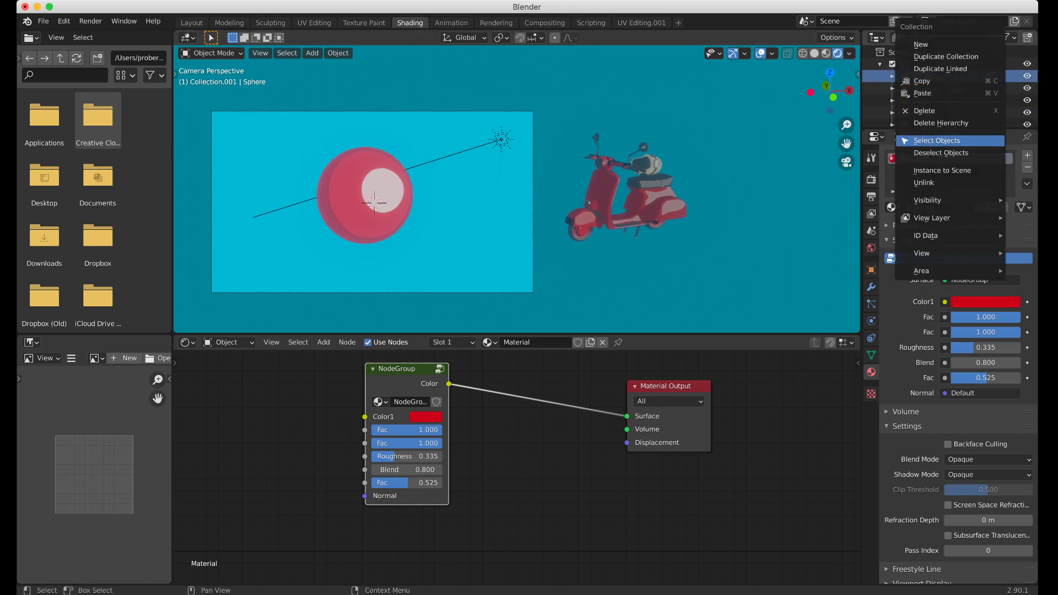
left_click(937, 140)
key("g")
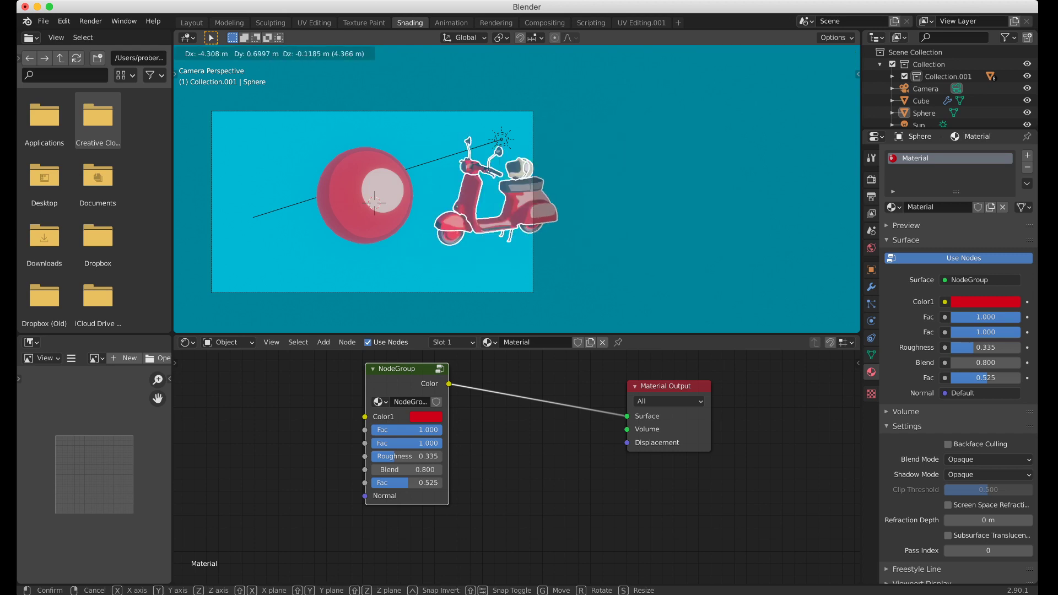
key("Return")
scroll(355, 203, "up", 2)
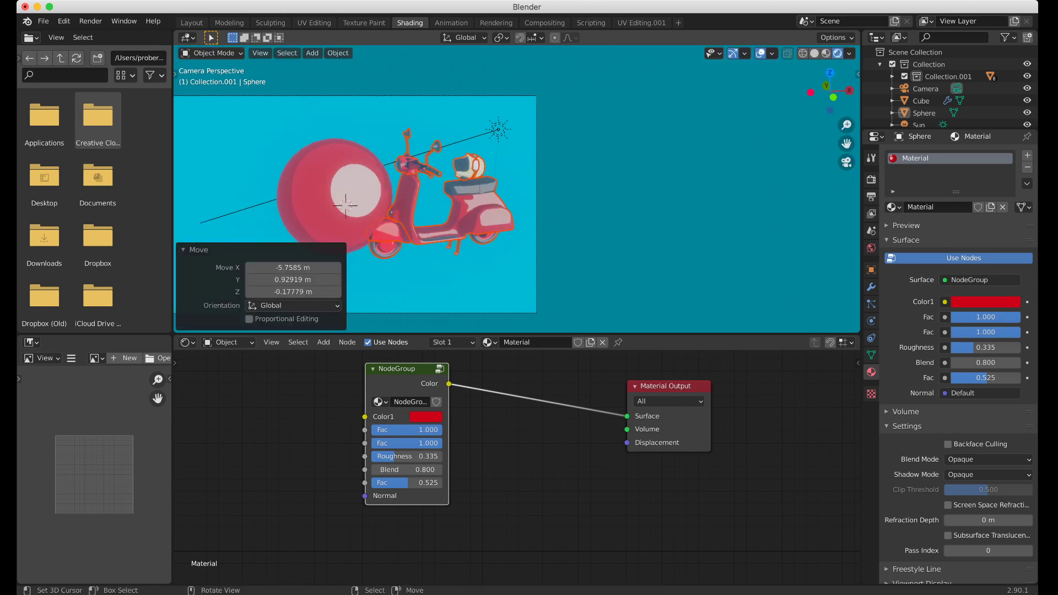
scroll(355, 204, "up", 4)
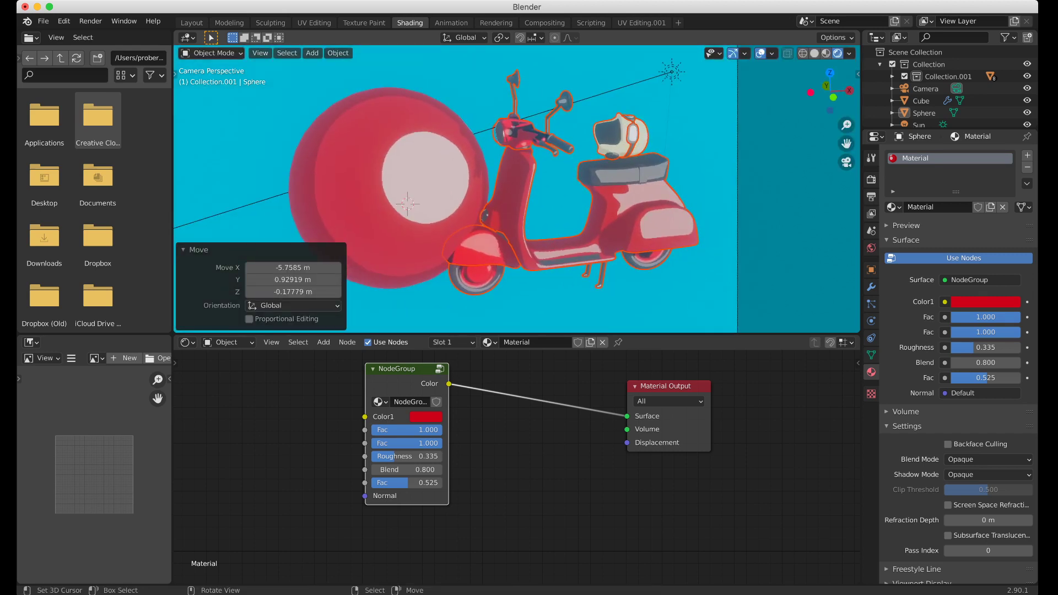
Assign Material to the scooter body's first material slot, and with the sphere selected set the NodeGroup's second Fac to 0.596
right_click(656, 221)
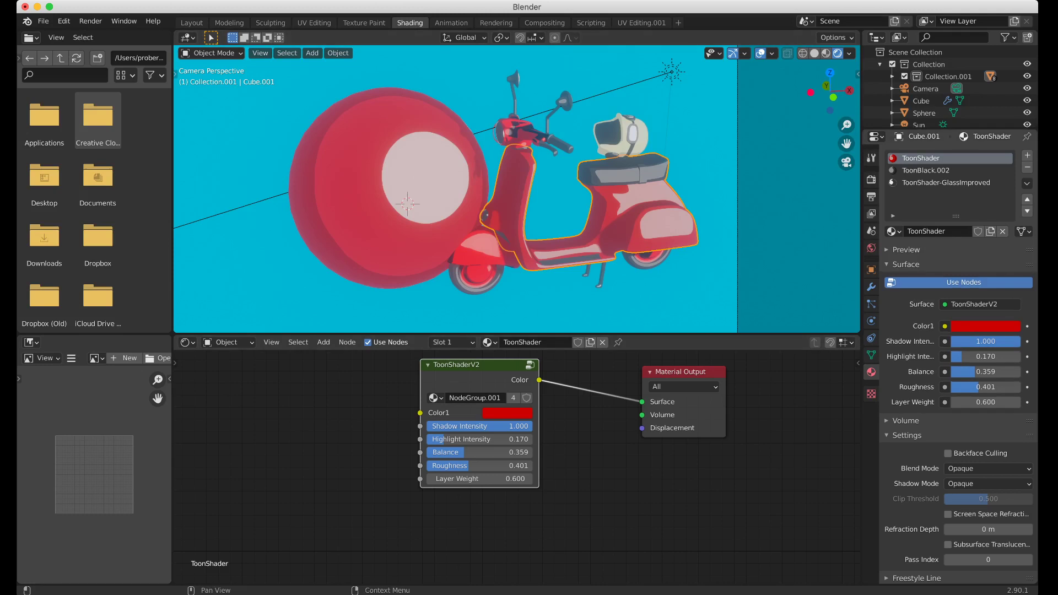
left_click(892, 232)
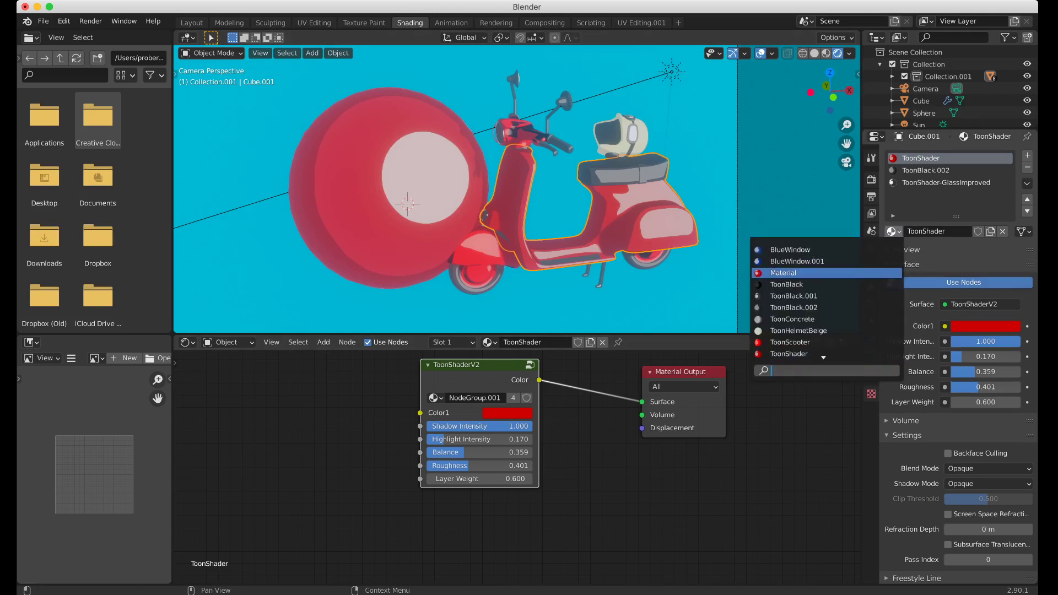
left_click(784, 272)
right_click(424, 187)
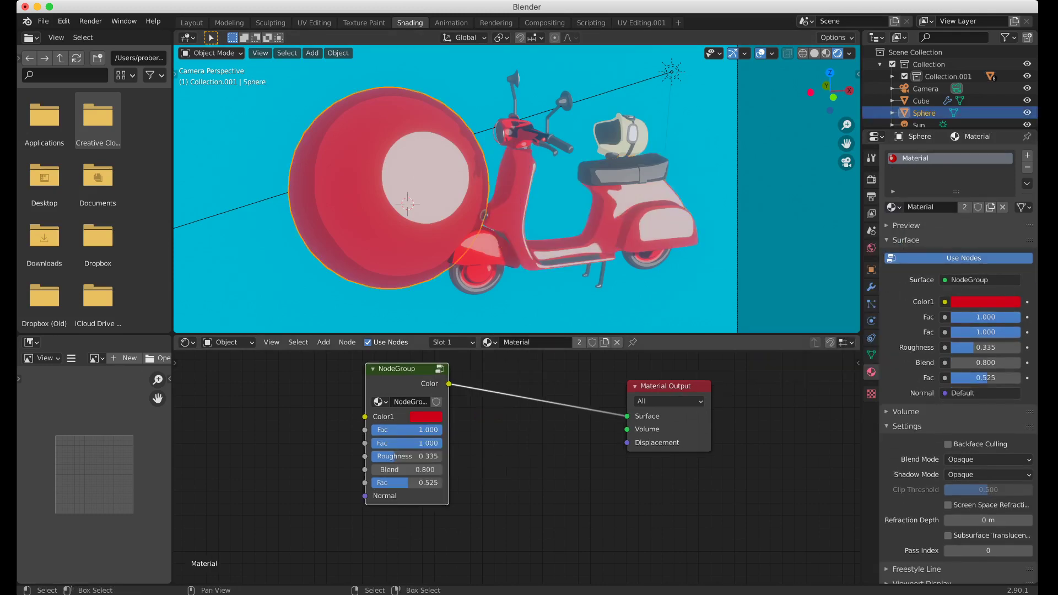
left_click_drag(441, 430, 405, 443)
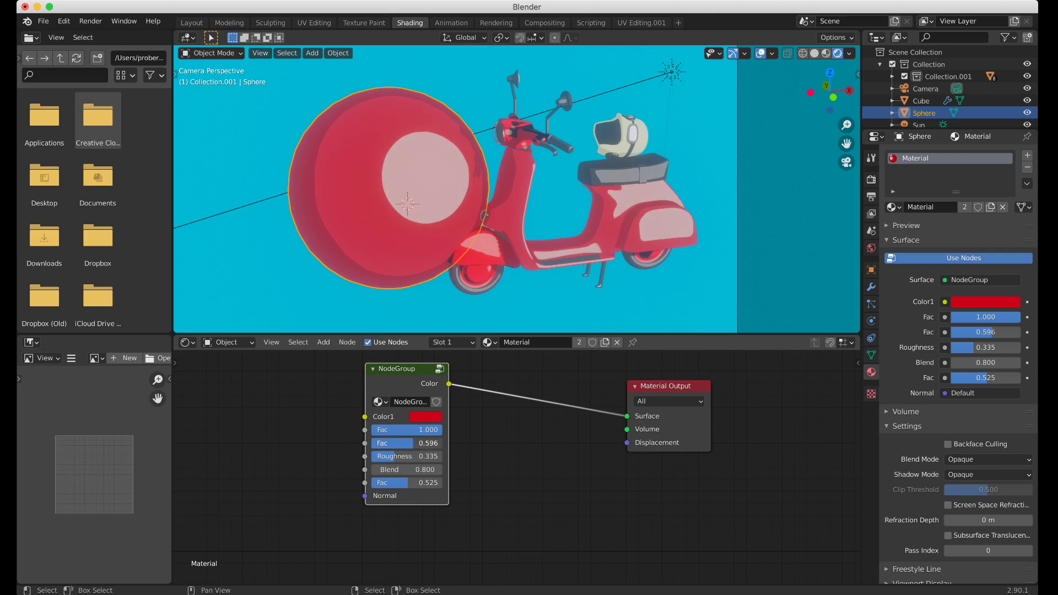
Inside the node group, shift the white stops of the upper and lower ColorRamps slightly to refine shadow and highlight, and exit the group
key("Tab")
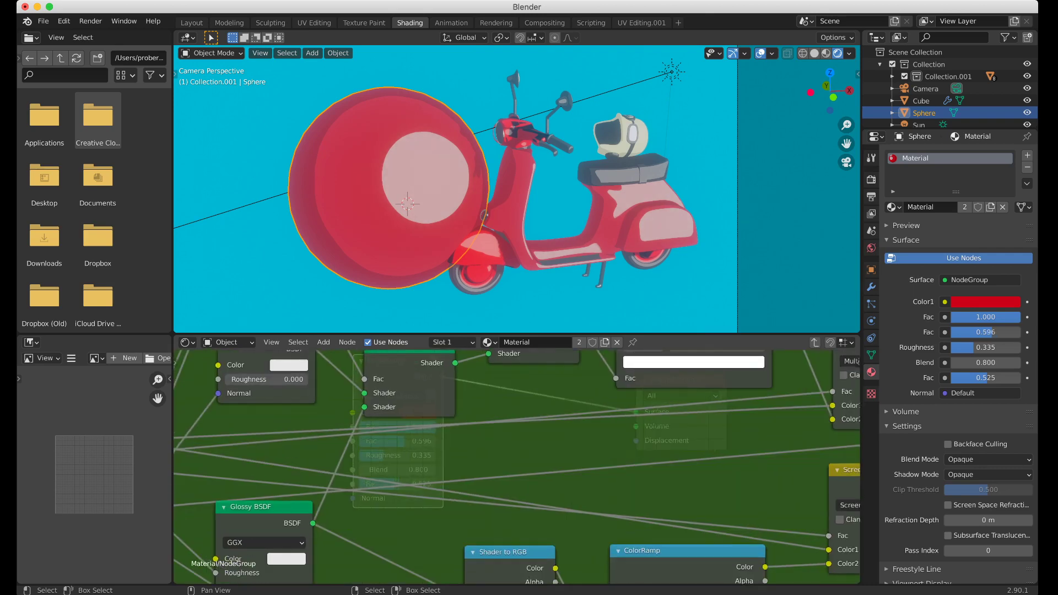
key("Home")
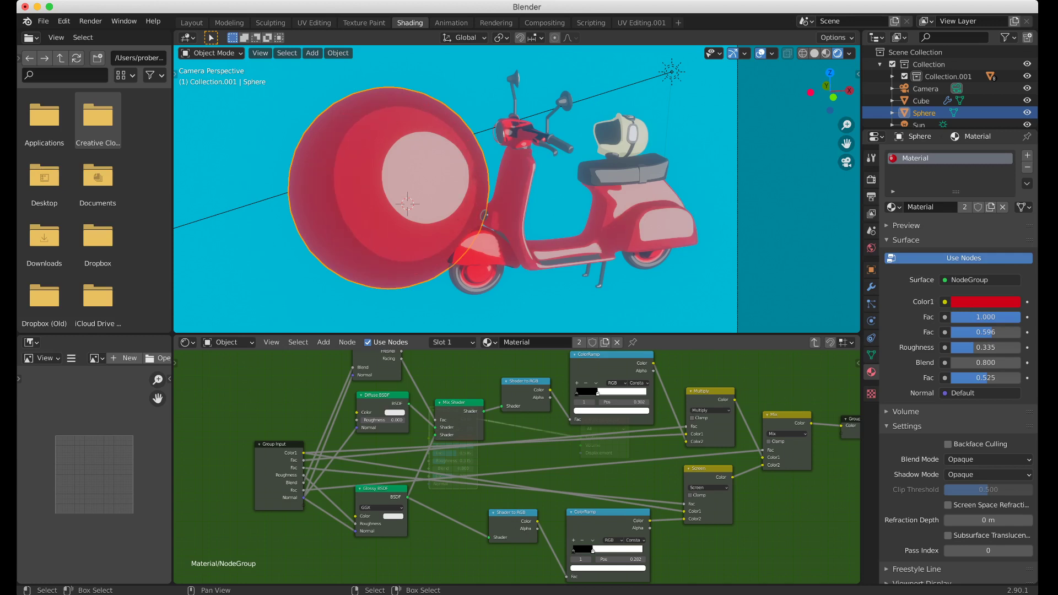
left_click_drag(595, 393, 596, 393)
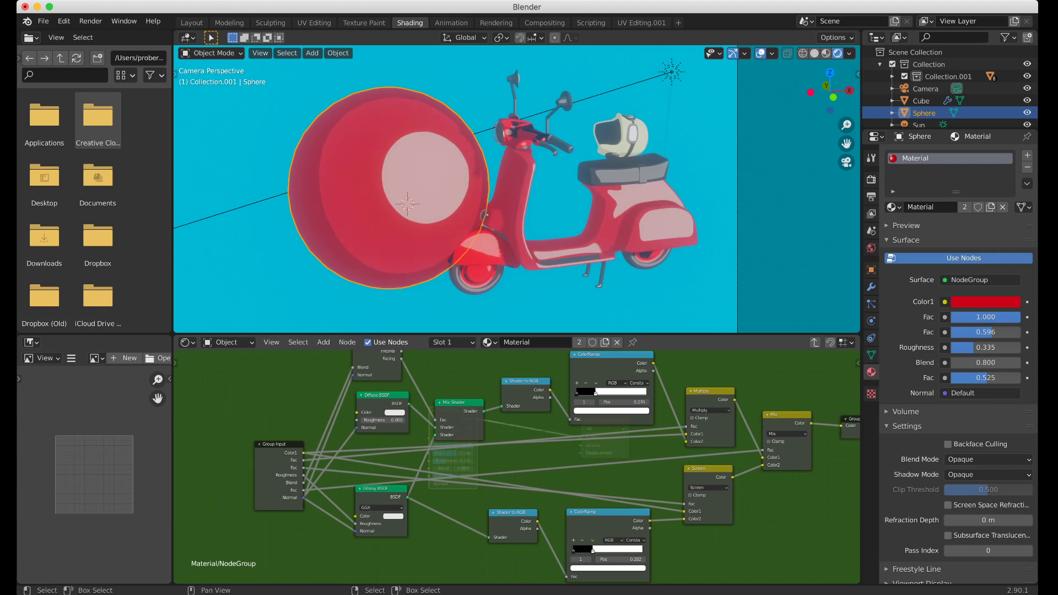
left_click_drag(608, 512, 608, 500)
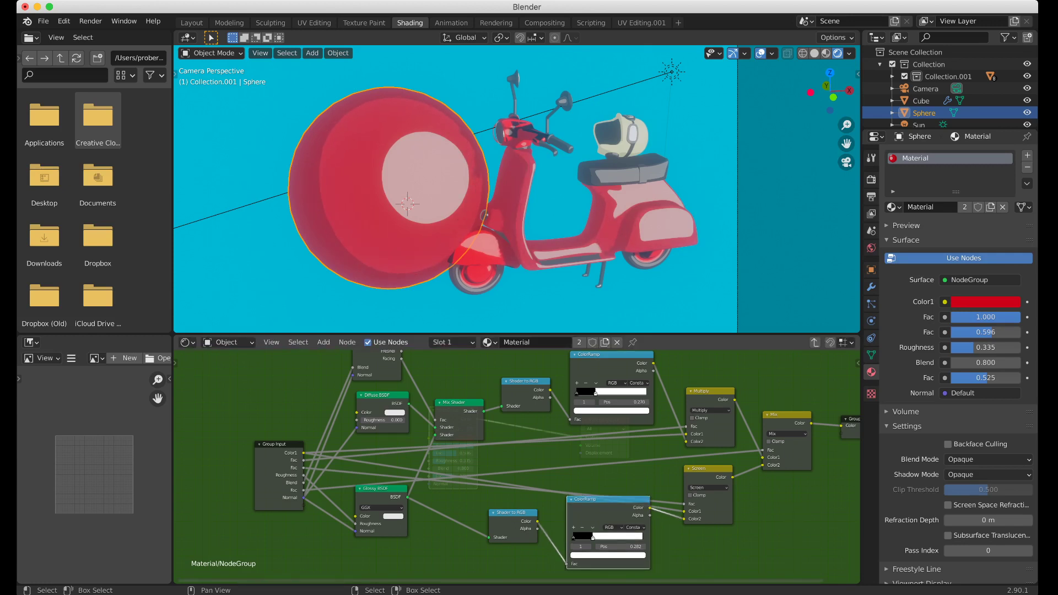
left_click_drag(594, 536, 594, 536)
key("Tab")
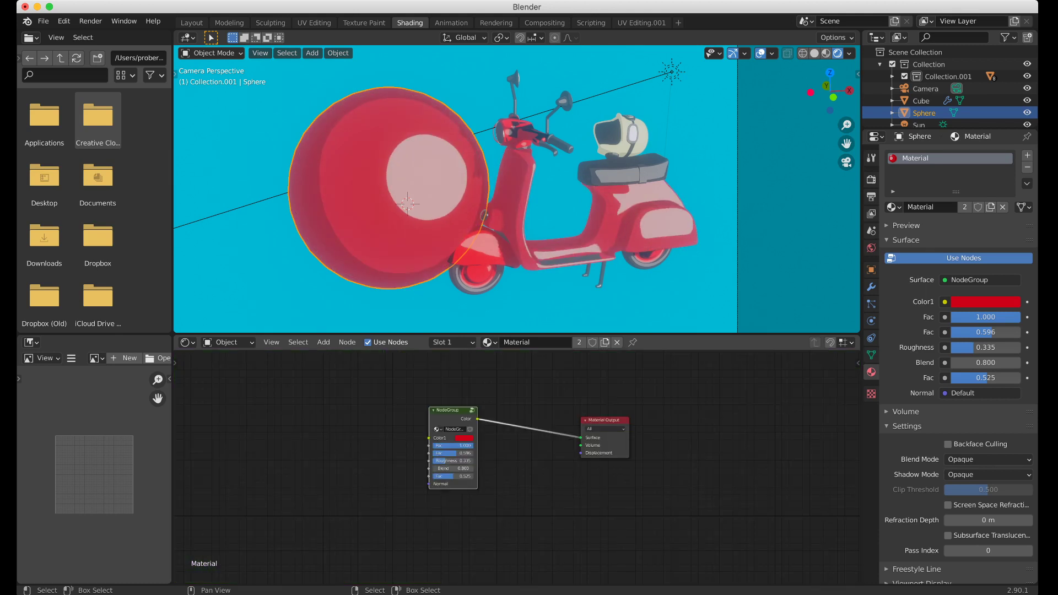
Set the NodeGroup's second Fac to 0.696 and switch away from Blender to another application
scroll(517, 467, "up", 3)
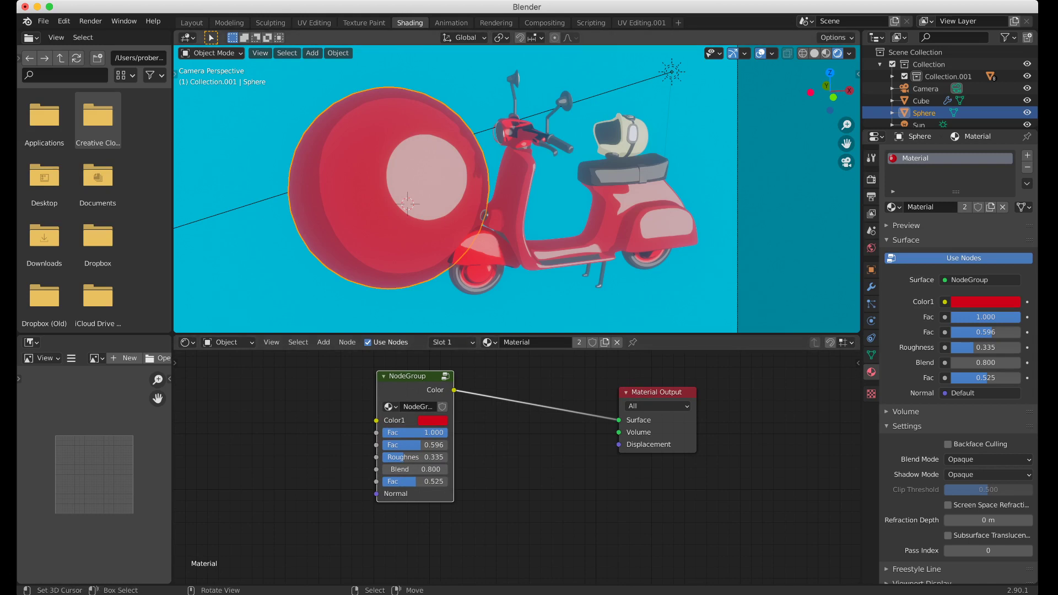
mouse_move(447, 433)
left_mouse_down()
mouse_move(404, 432)
mouse_move(448, 433)
mouse_move(407, 445)
mouse_move(428, 444)
left_mouse_up()
key("super+Tab")
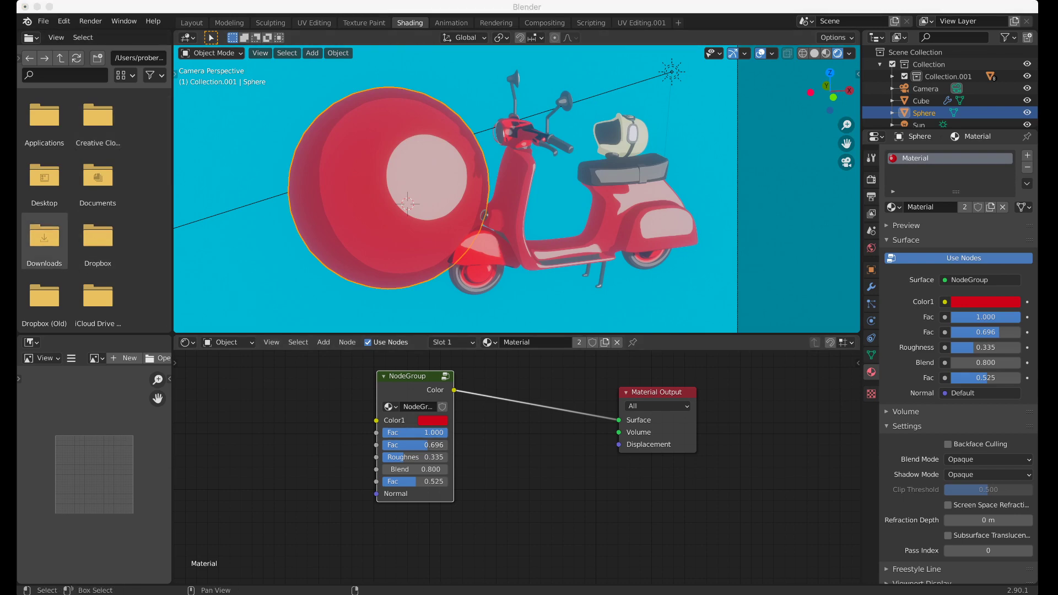